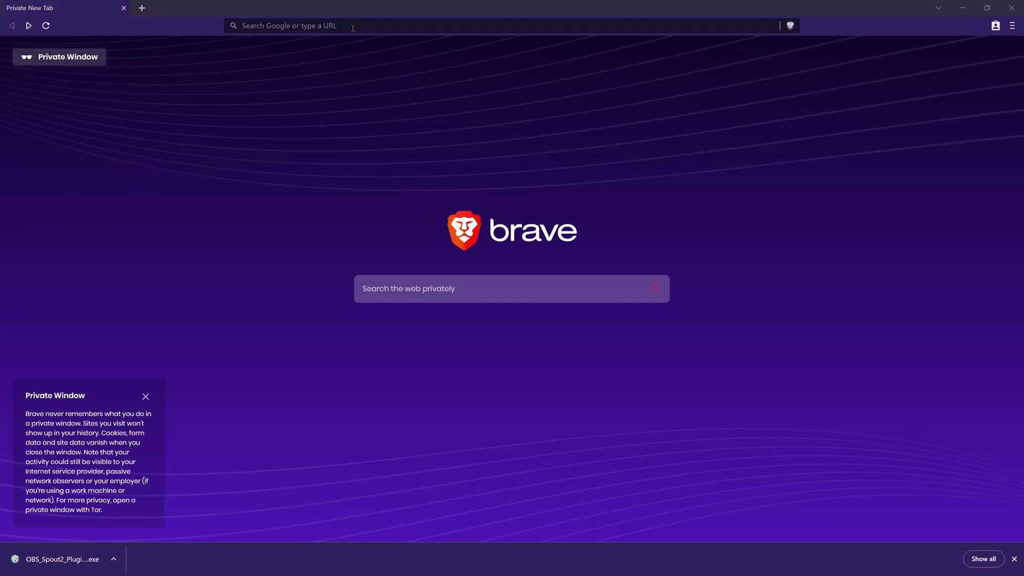
# Run a Google search for 'spout obs' from Brave's address bar.
pyautogui.click(356, 27)
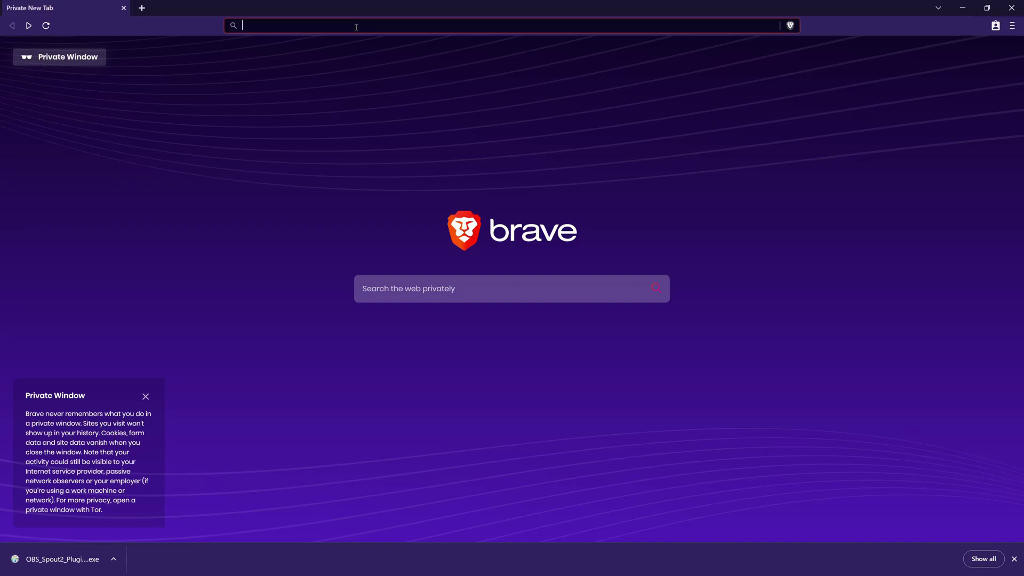
pyautogui.write('spout')
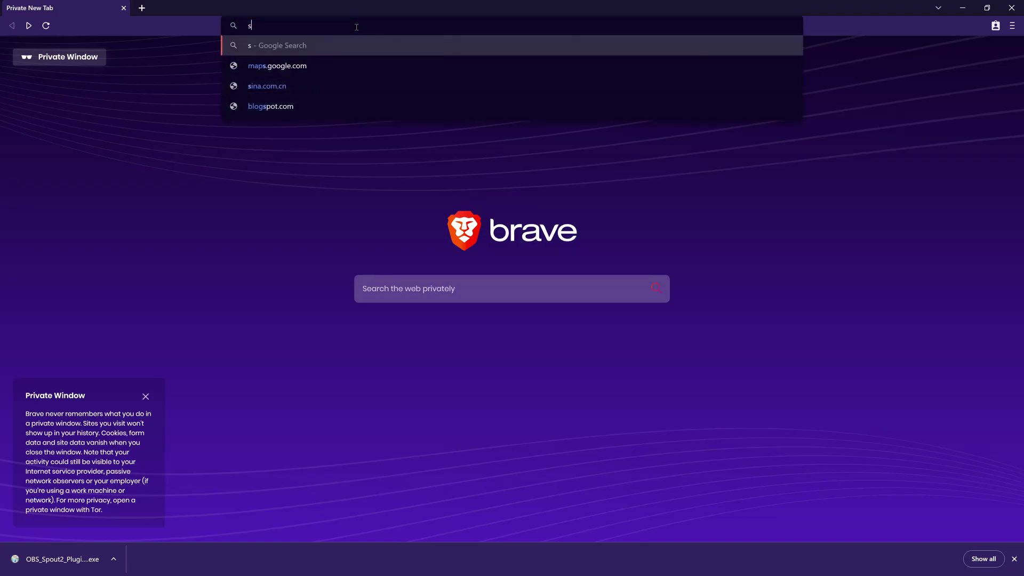
pyautogui.write(' obs')
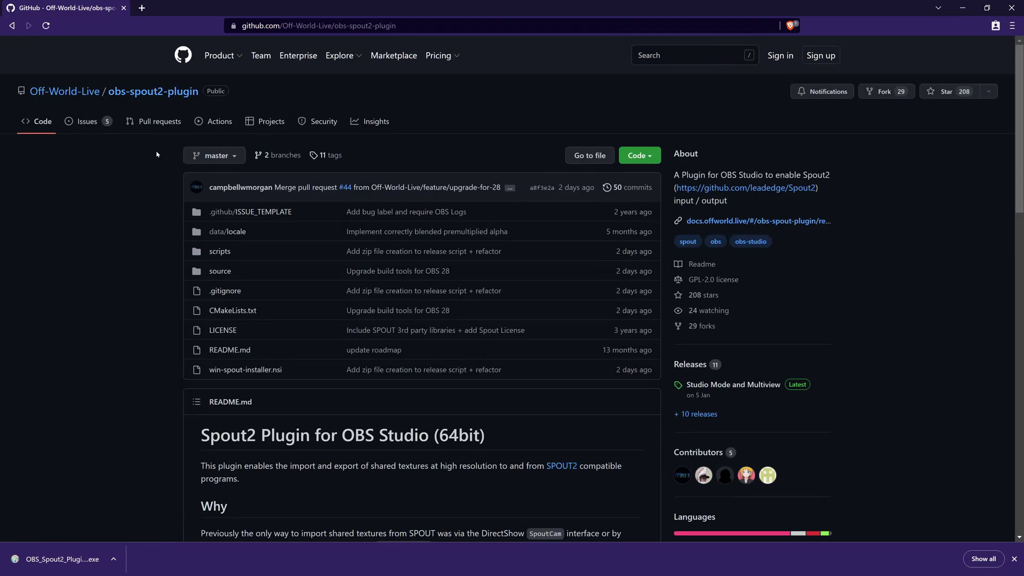
# Find the OBS_Spout2_Plugin_Install_v1.3.exe installer on the obs-spout2-plugin releases page.
pyautogui.click(690, 365)
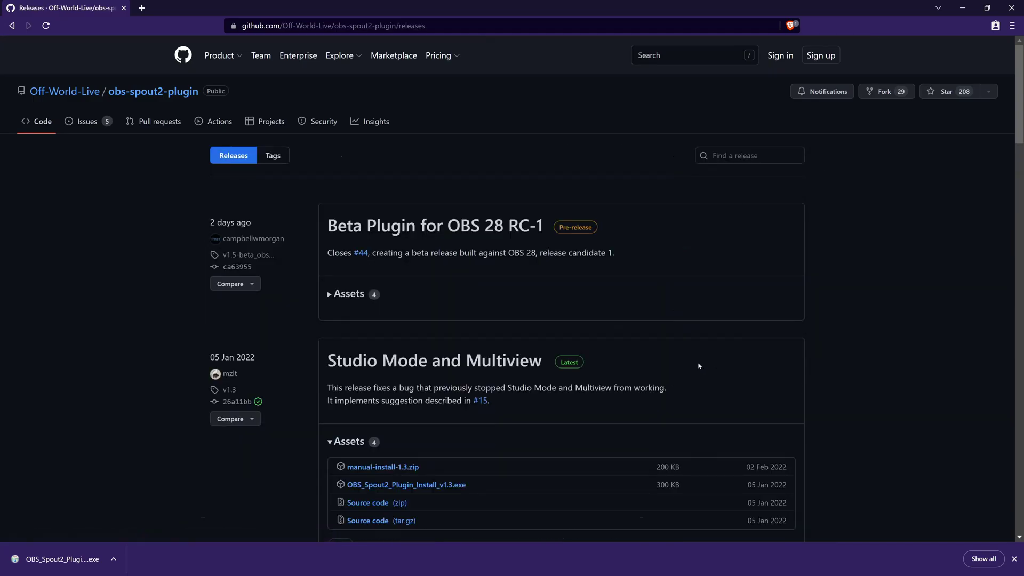
pyautogui.scroll(-3, 367, 245)
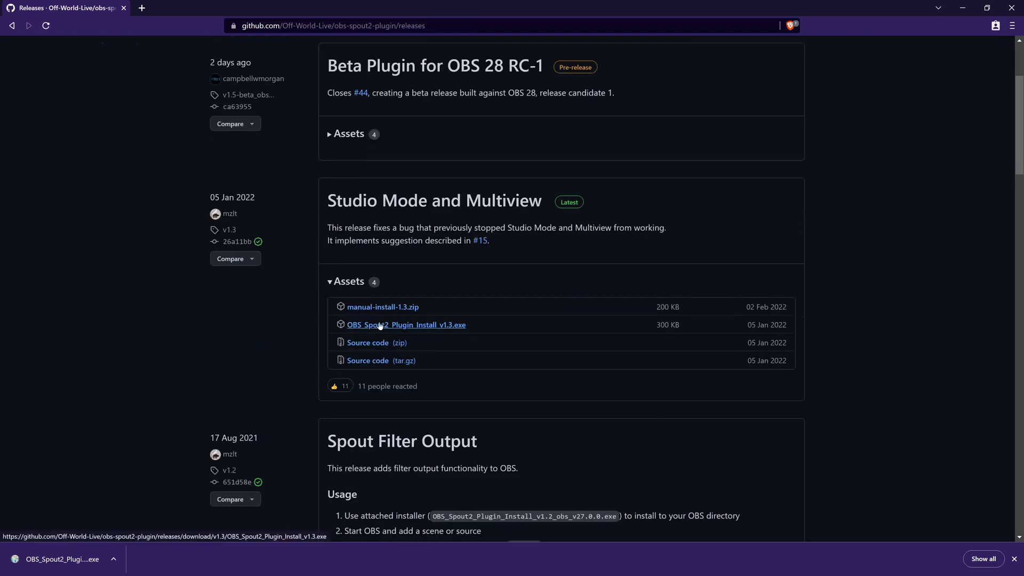
pyautogui.rightClick(404, 329)
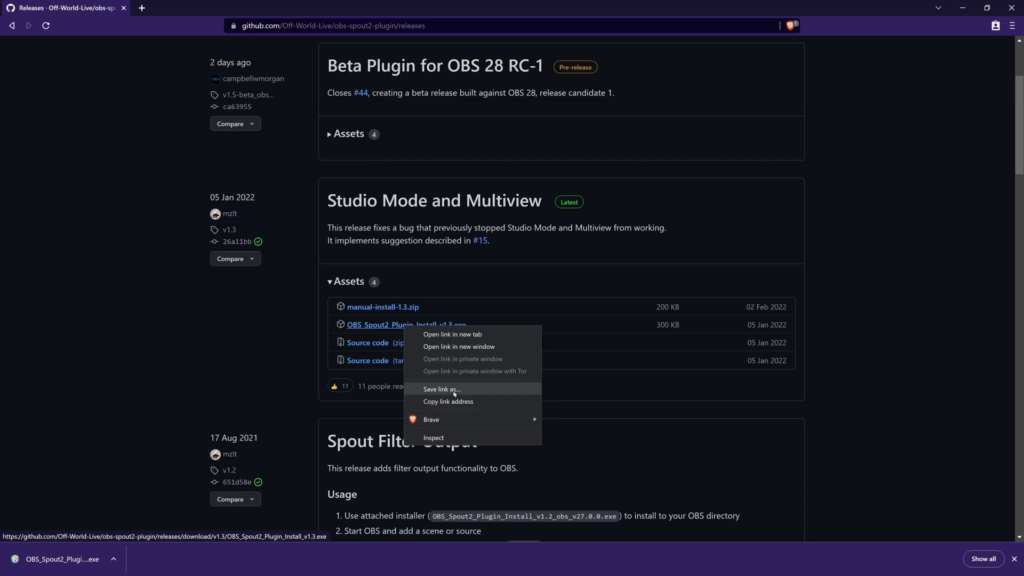
pyautogui.click(853, 313)
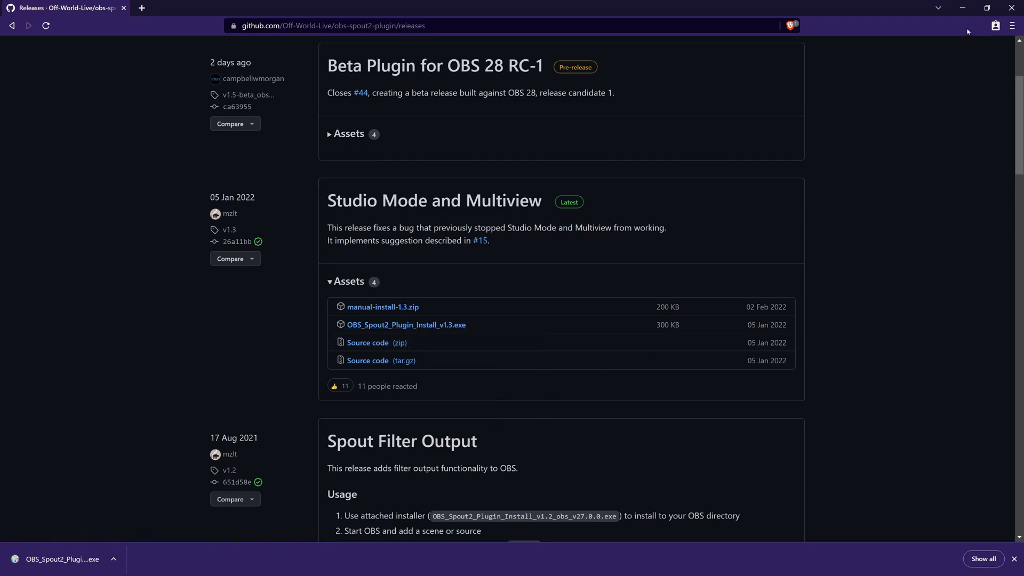
# Minimize Brave and locate the Spout2 plugin installer on the desktop.
pyautogui.click(963, 8)
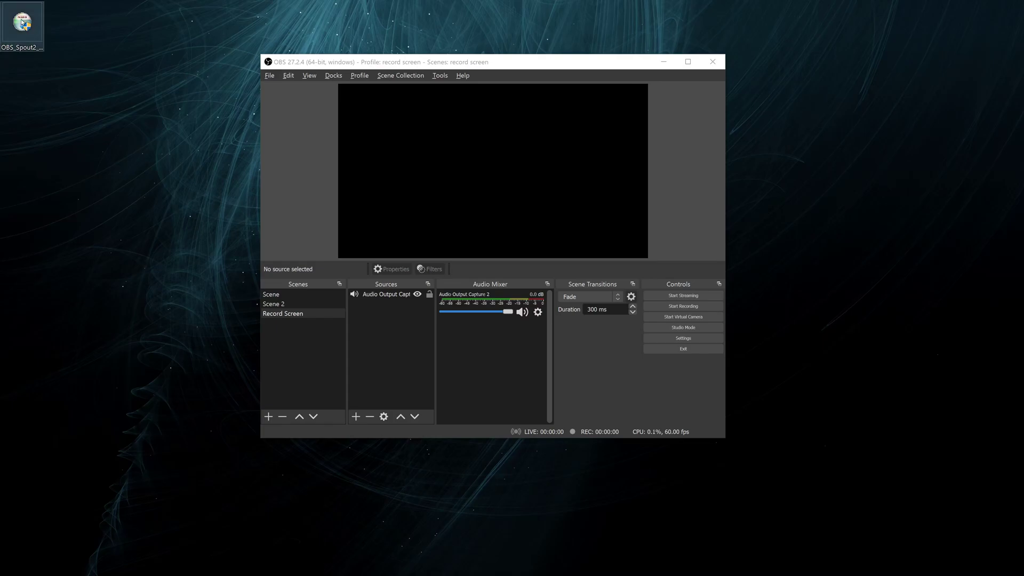
pyautogui.click(22, 24)
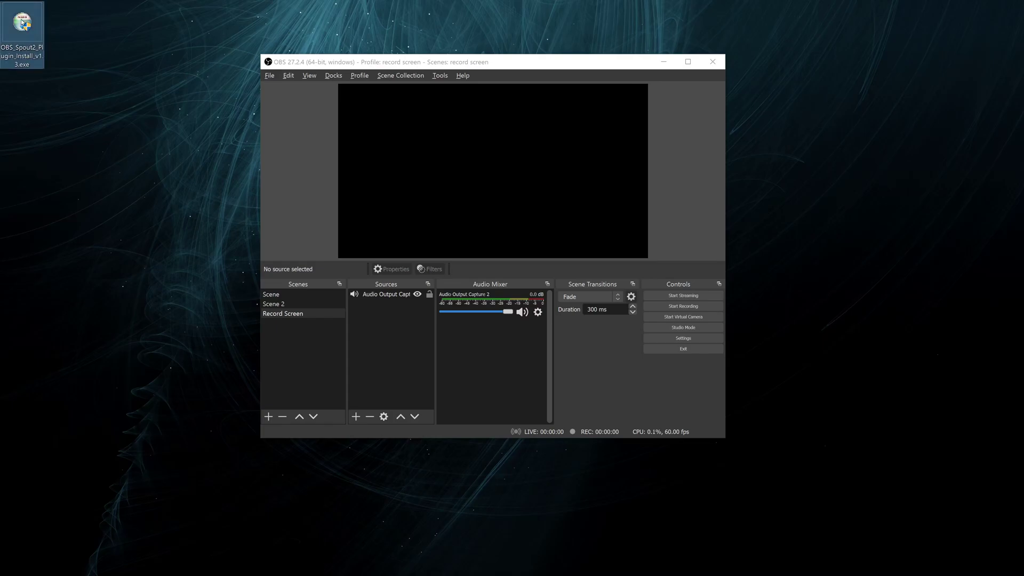
pyautogui.click(65, 94)
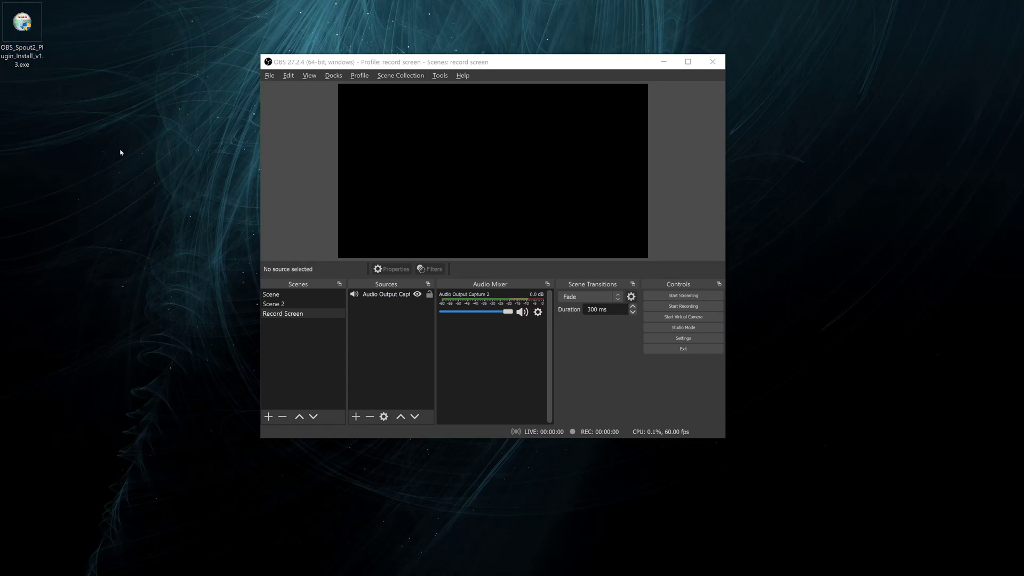
# Choose Spout2 Capture as a new source type in OBS's Sources list.
pyautogui.click(391, 336)
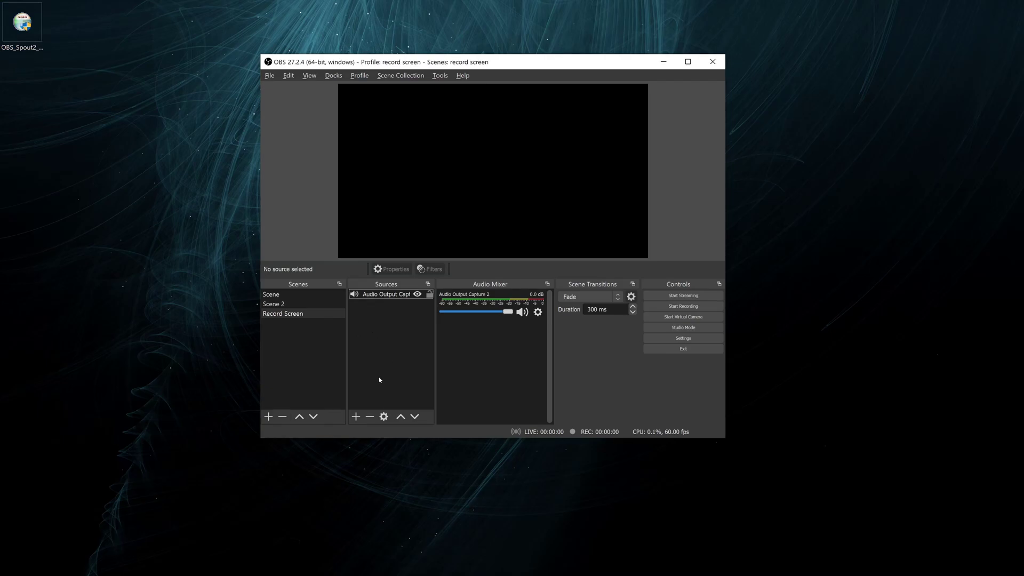
pyautogui.click(355, 417)
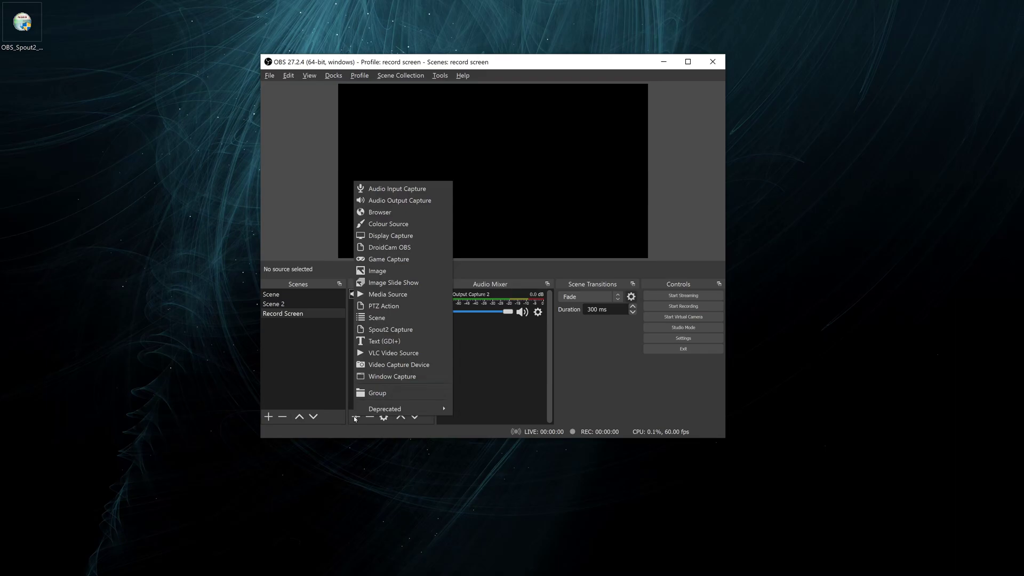
pyautogui.click(375, 330)
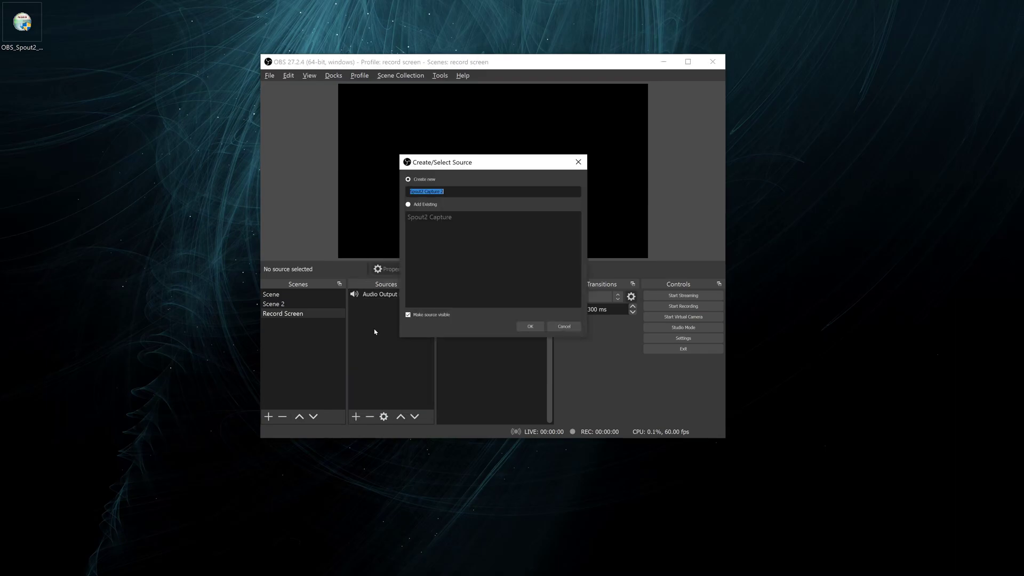
# Create Spout2 Capture 2 with its composite mode set to Premultiplied Alpha.
pyautogui.click(530, 326)
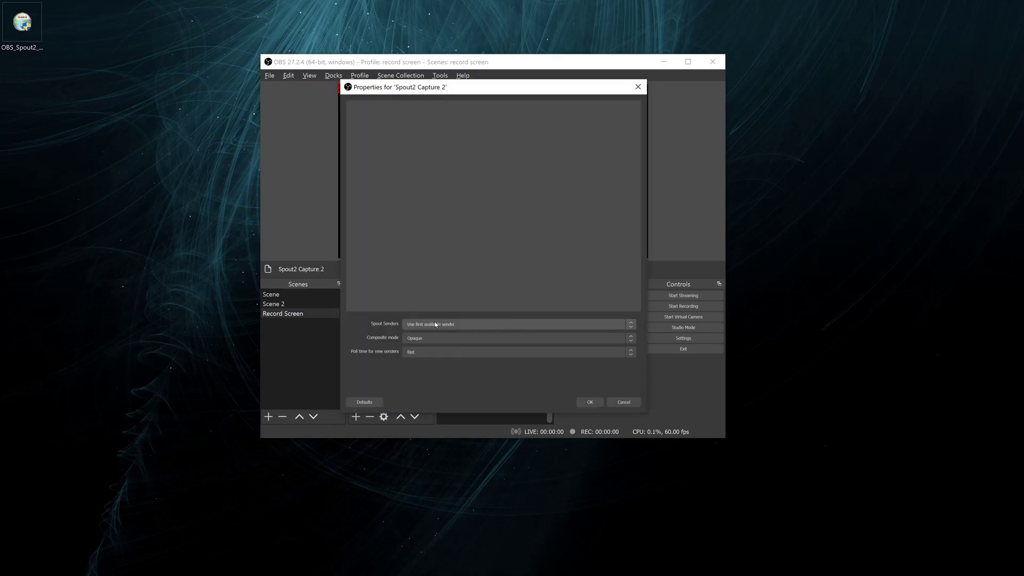
pyautogui.click(423, 340)
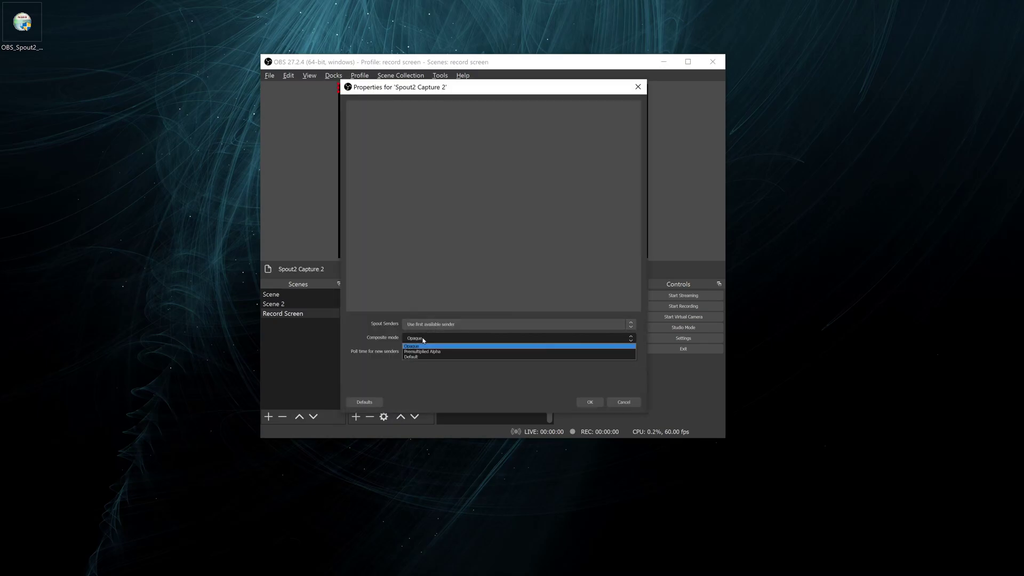
pyautogui.click(476, 352)
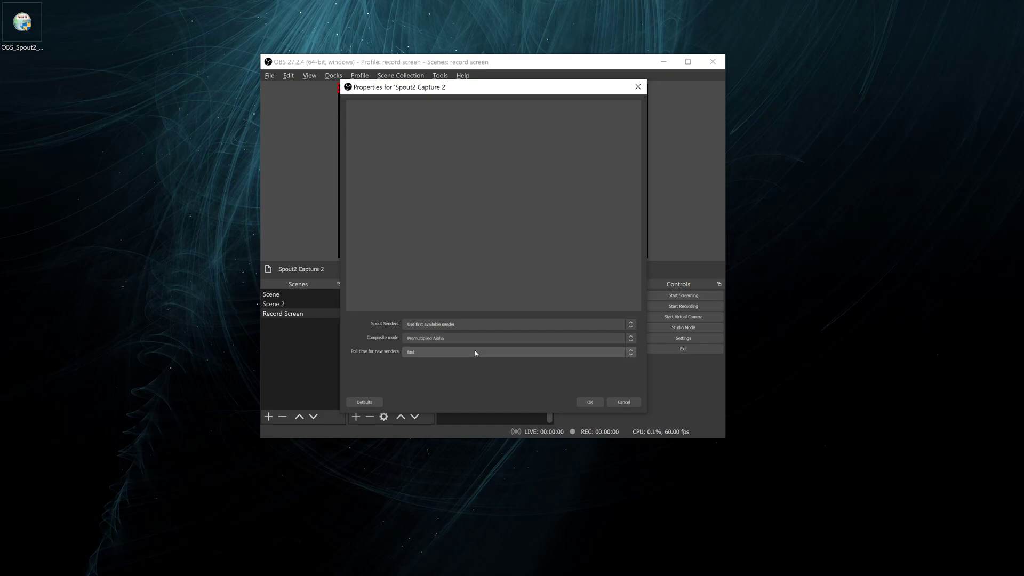
pyautogui.click(590, 402)
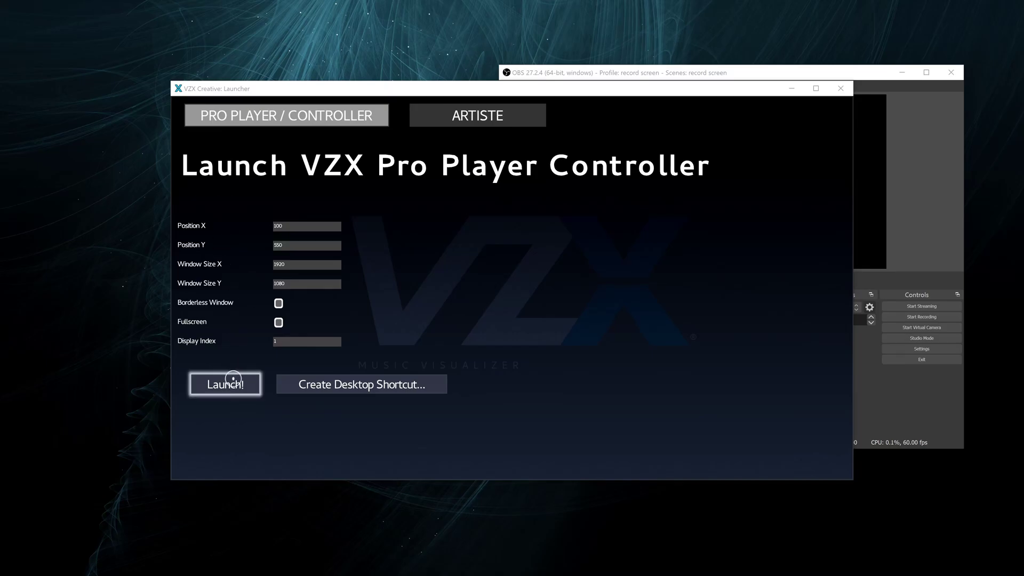
# Launch the VZX Pro Player Controller from the Creative Launcher.
pyautogui.click(233, 380)
pyautogui.click(233, 379)
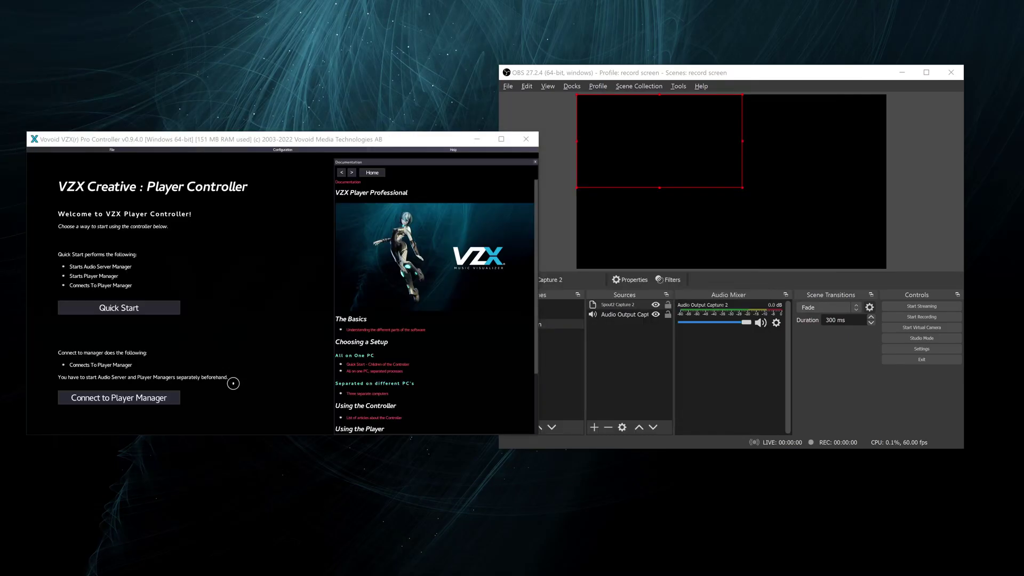
# Quick Start the audio server and player manager, then start the VZX player.
pyautogui.click(145, 307)
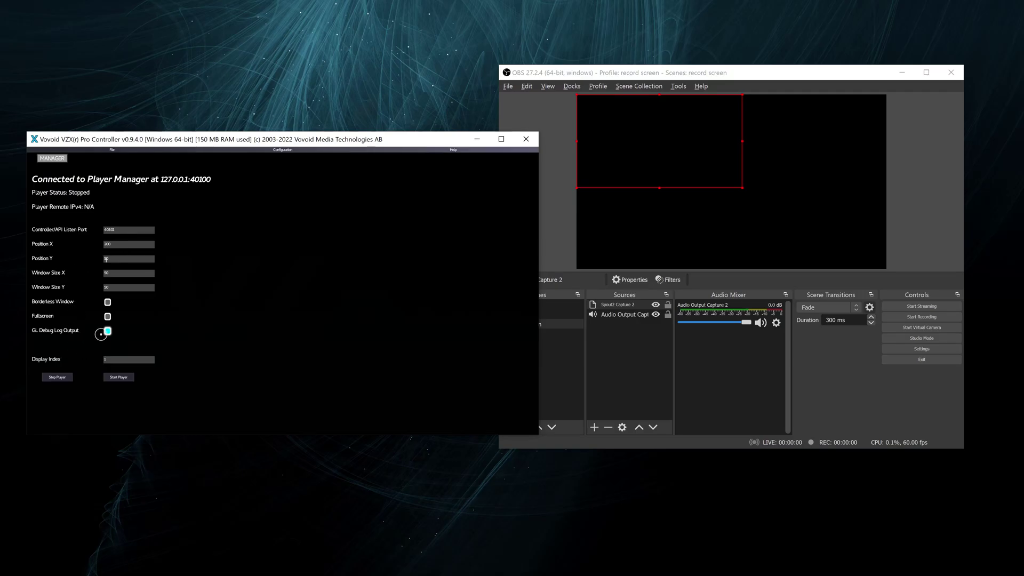
pyautogui.click(128, 376)
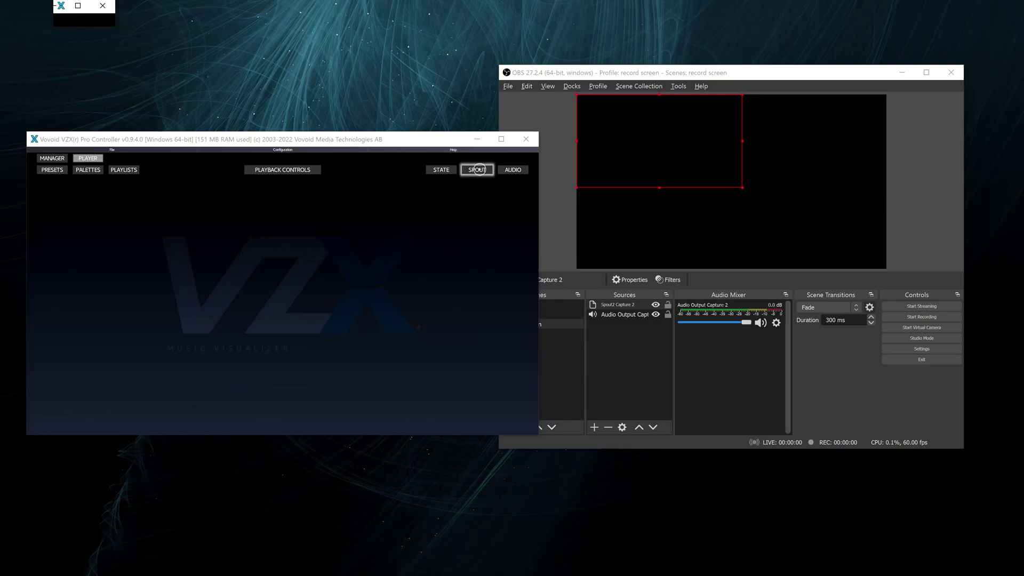
# Enable Spout output with a 1080p framebuffer resolution.
pyautogui.click(479, 169)
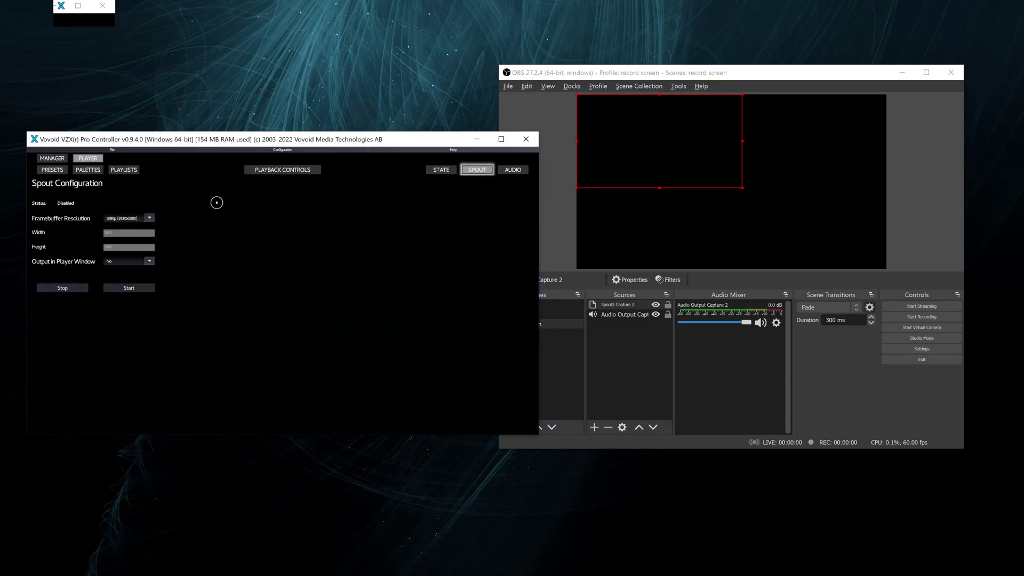
pyautogui.click(131, 219)
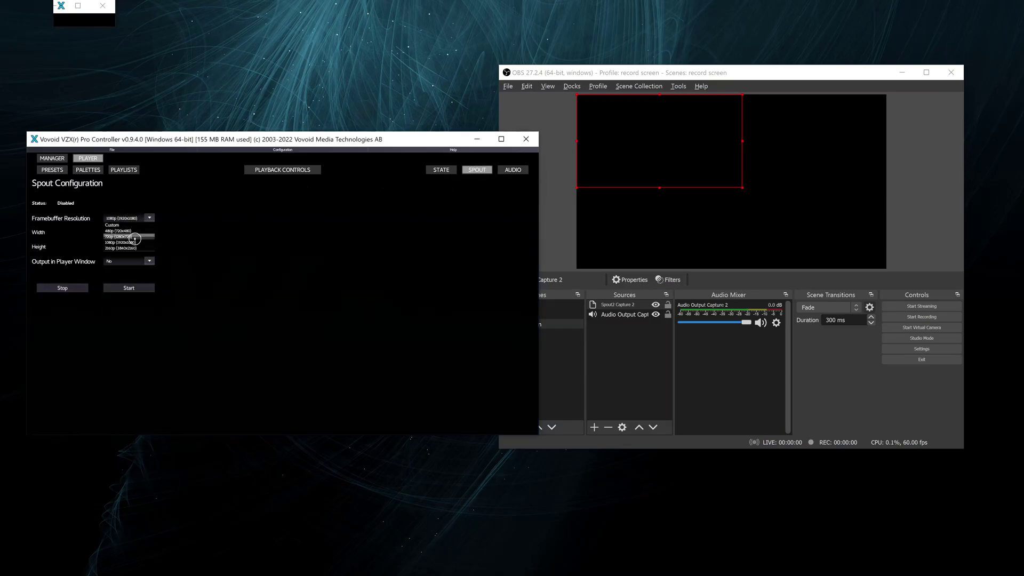
pyautogui.click(138, 241)
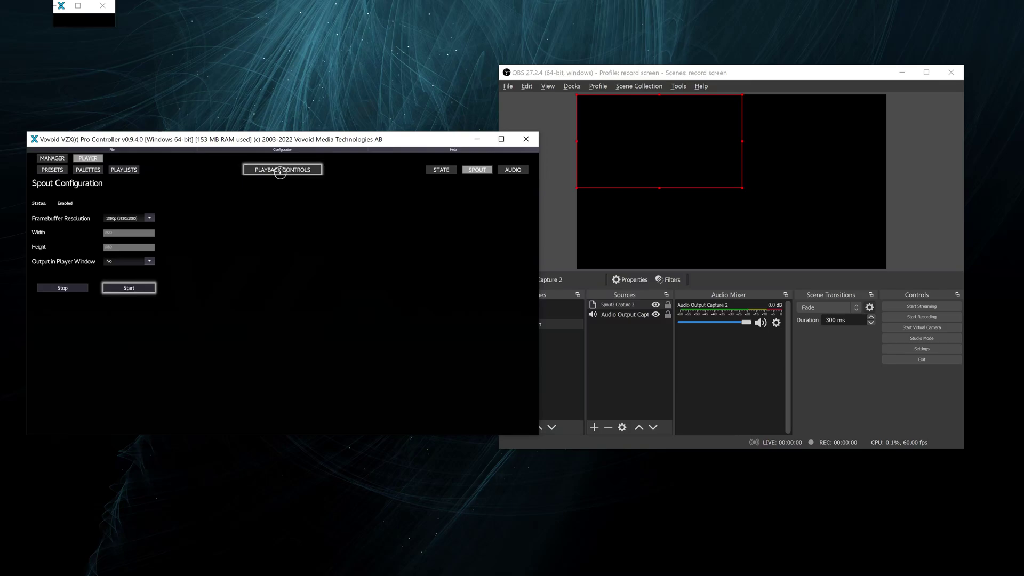
# Play Octa Spectroscope from the VZX Beta Visuals pack.
pyautogui.click(280, 171)
pyautogui.click(66, 246)
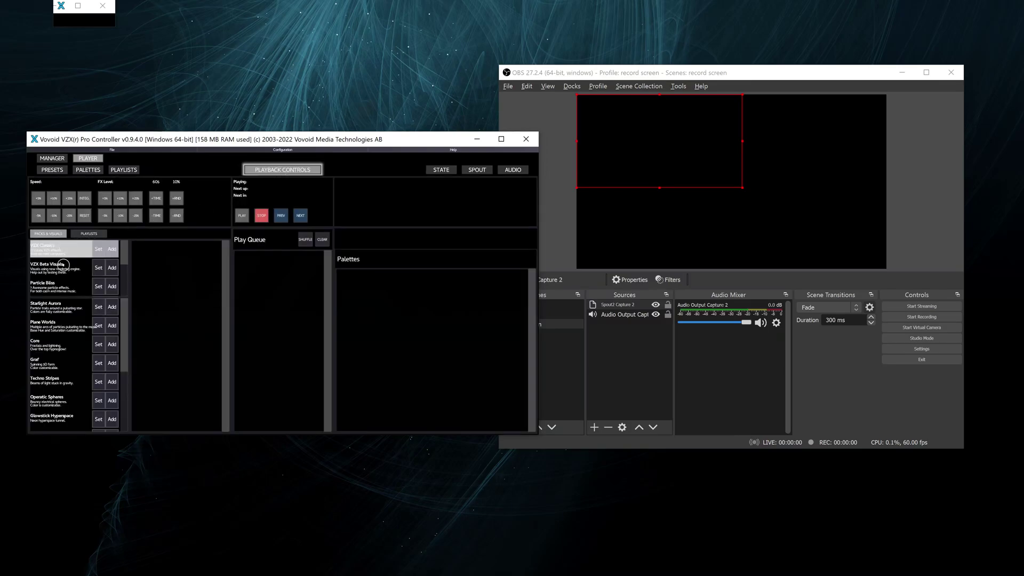
pyautogui.click(56, 270)
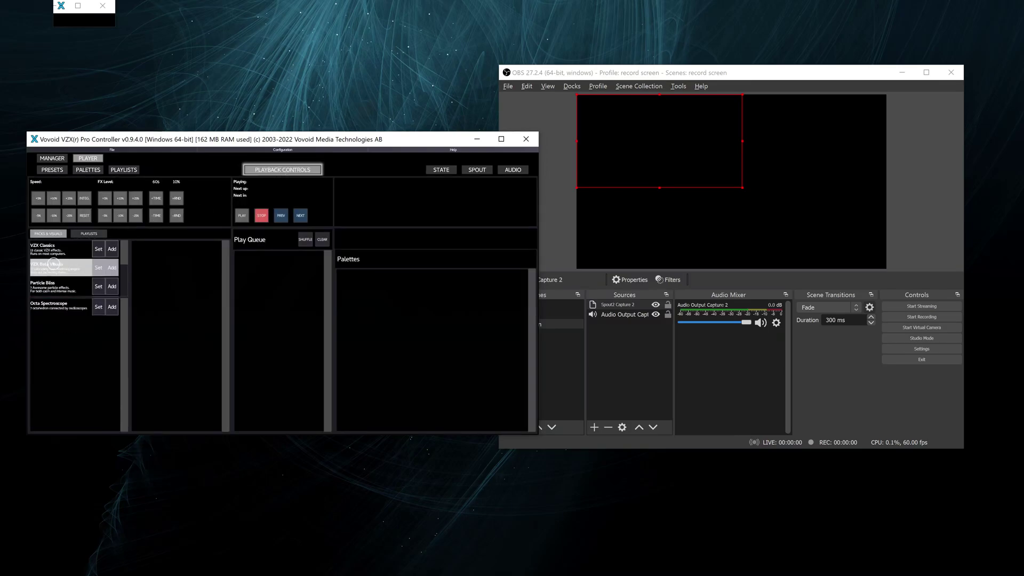
pyautogui.click(99, 307)
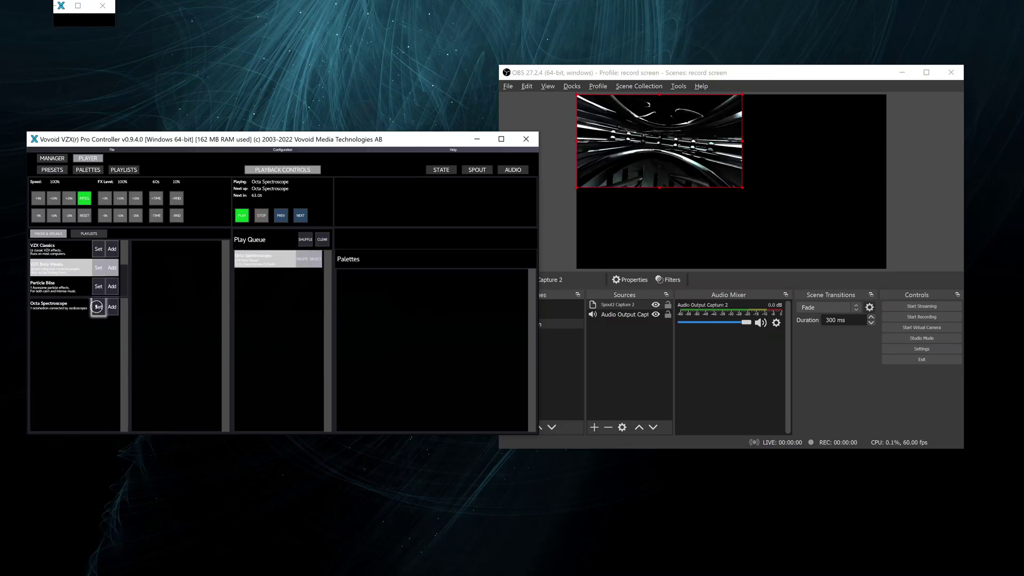
# Stretch the Spout2 source to nearly the full OBS canvas width.
pyautogui.click(638, 75)
pyautogui.moveTo(741, 187); pyautogui.dragTo(886, 240)
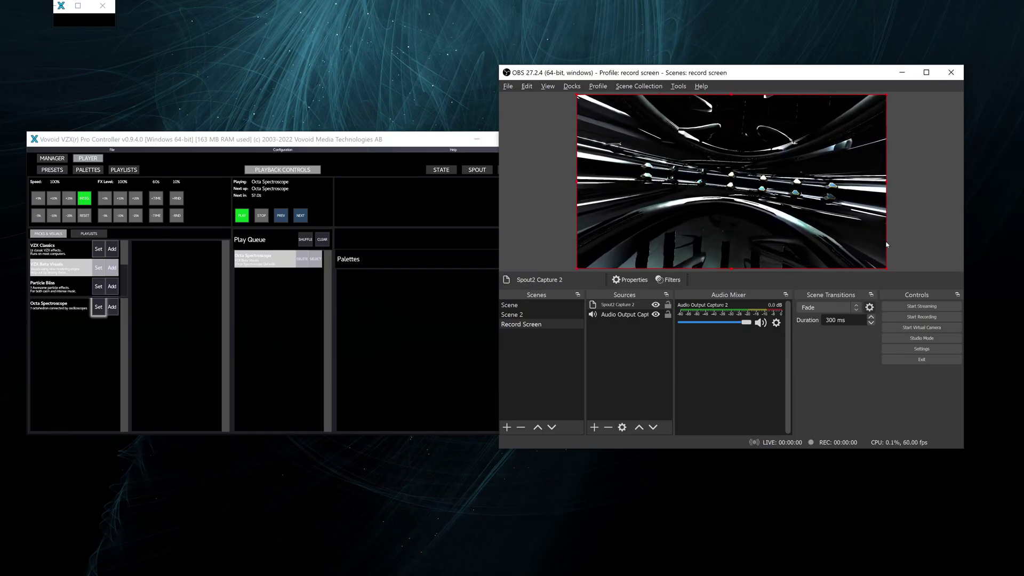
pyautogui.click(928, 241)
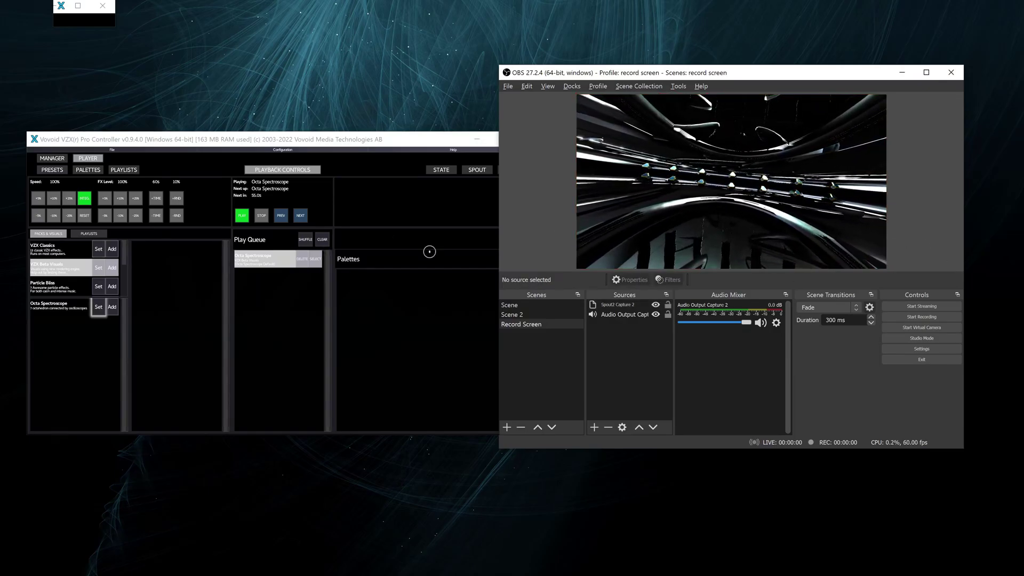
# Stop, restart, then stop VZX's Spout output again while watching the OBS preview.
pyautogui.click(352, 198)
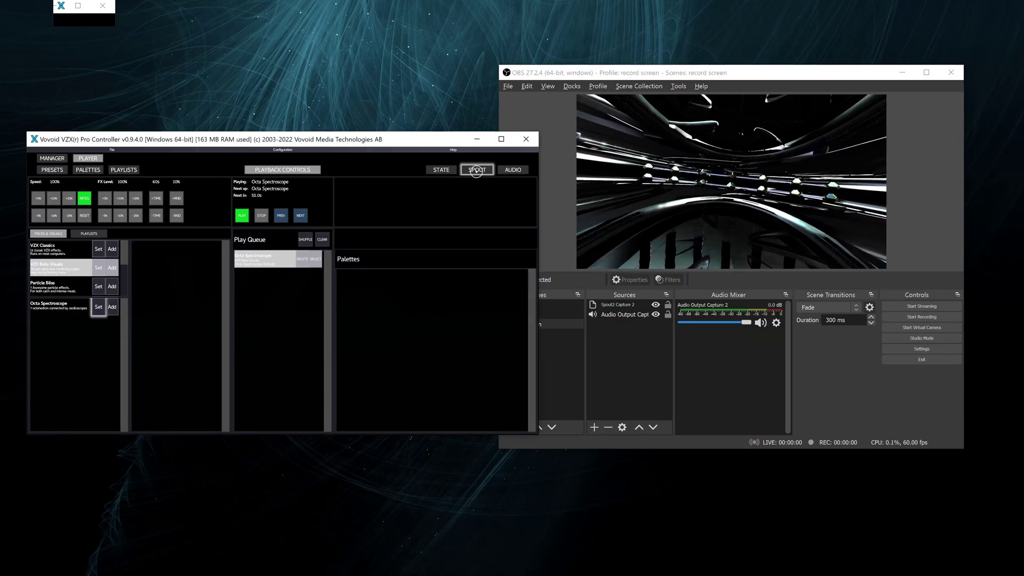
pyautogui.click(478, 170)
pyautogui.click(63, 288)
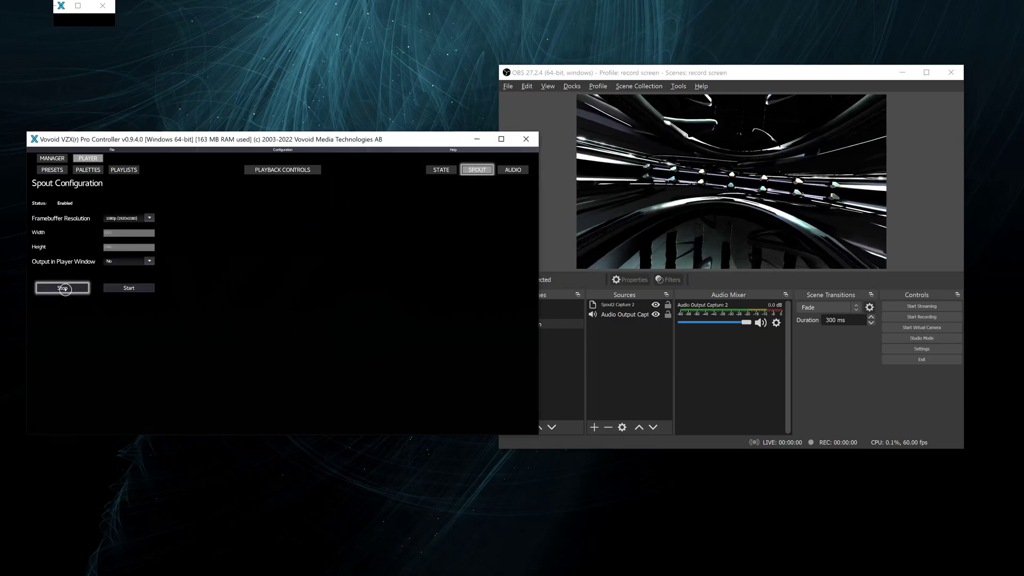
pyautogui.click(64, 288)
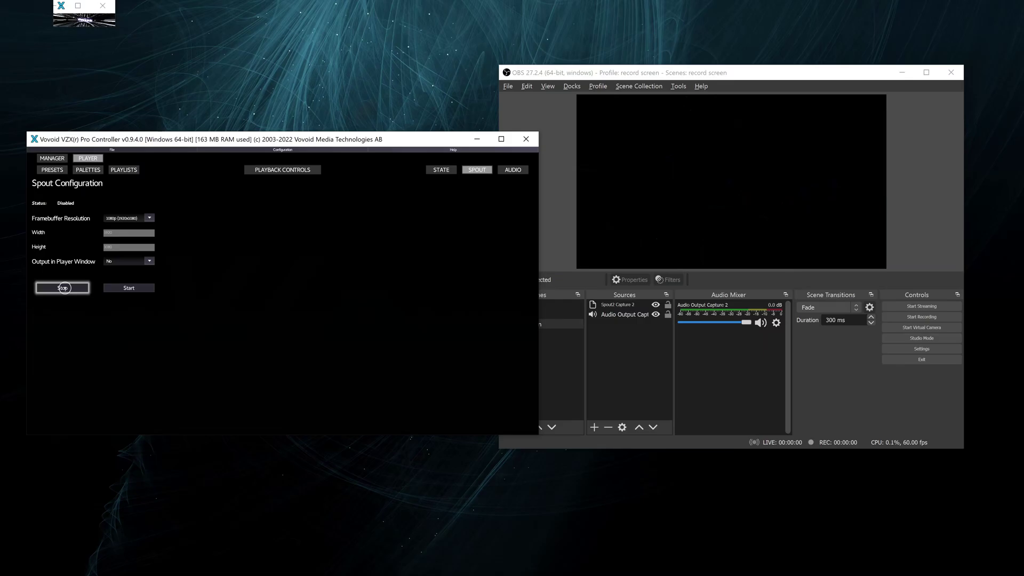
pyautogui.click(114, 288)
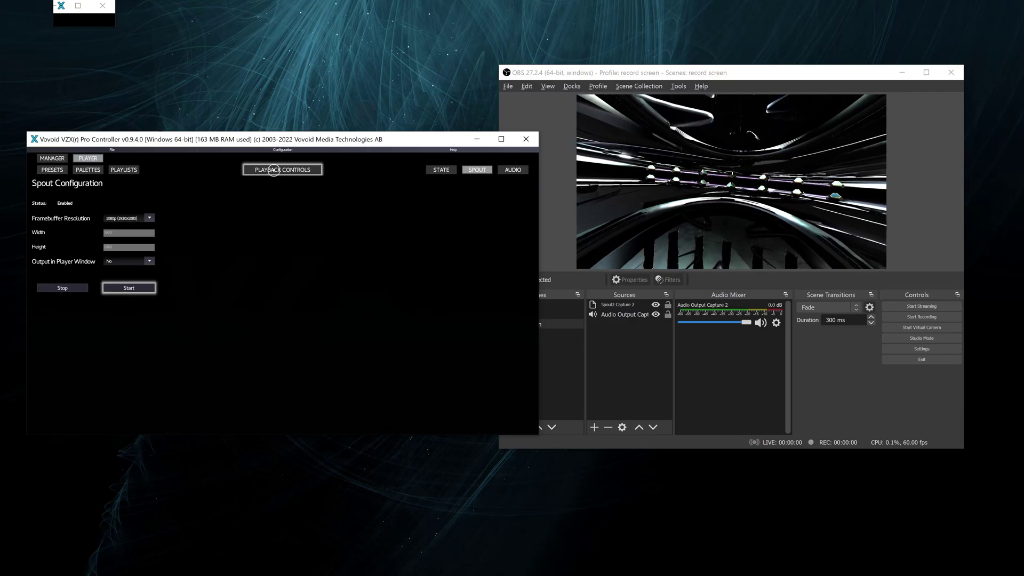
pyautogui.click(60, 288)
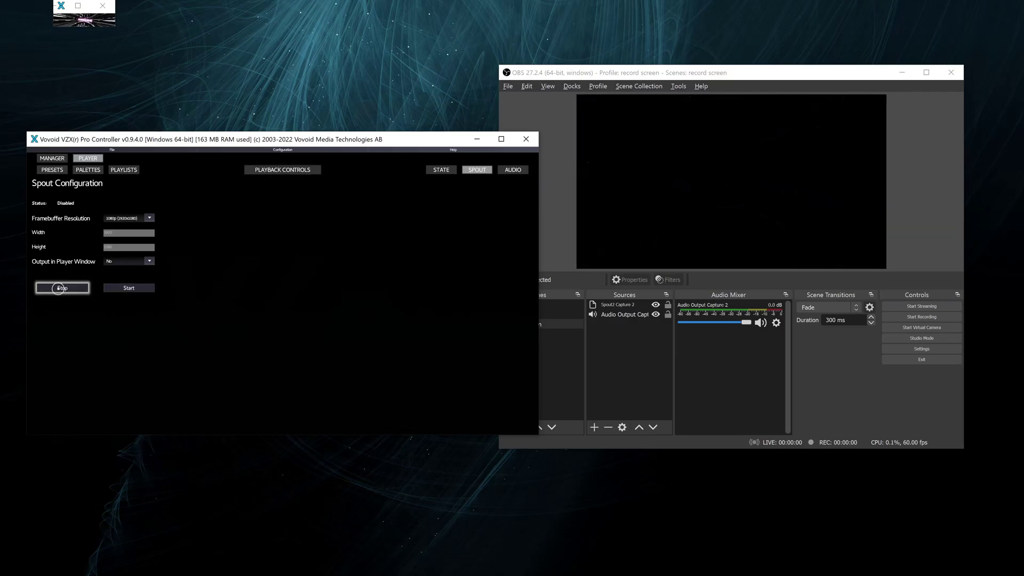
pyautogui.click(124, 218)
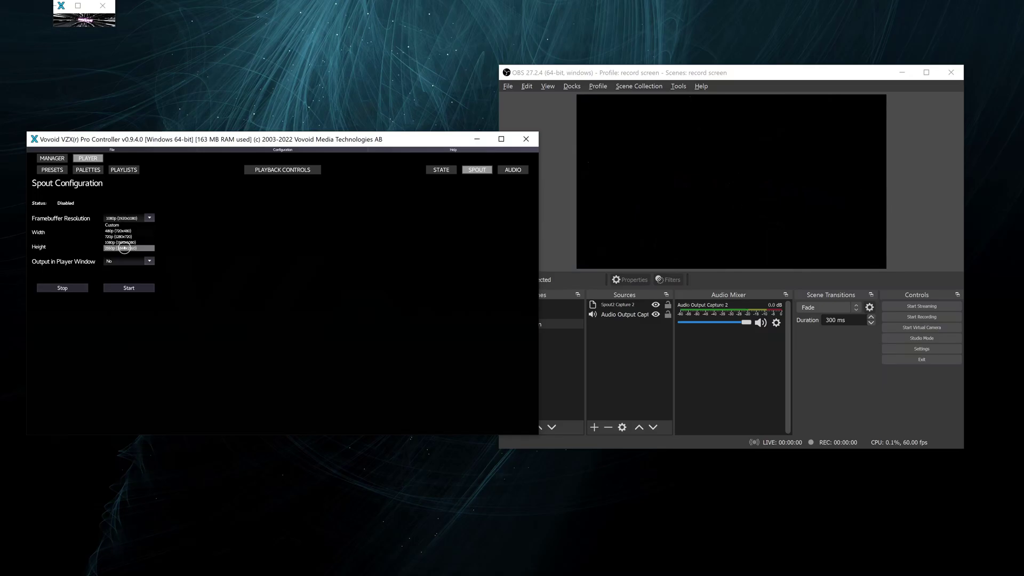
# Restart Spout at 2160p and resize Spout2 Capture 2 to fill the OBS canvas.
pyautogui.click(124, 247)
pyautogui.click(123, 288)
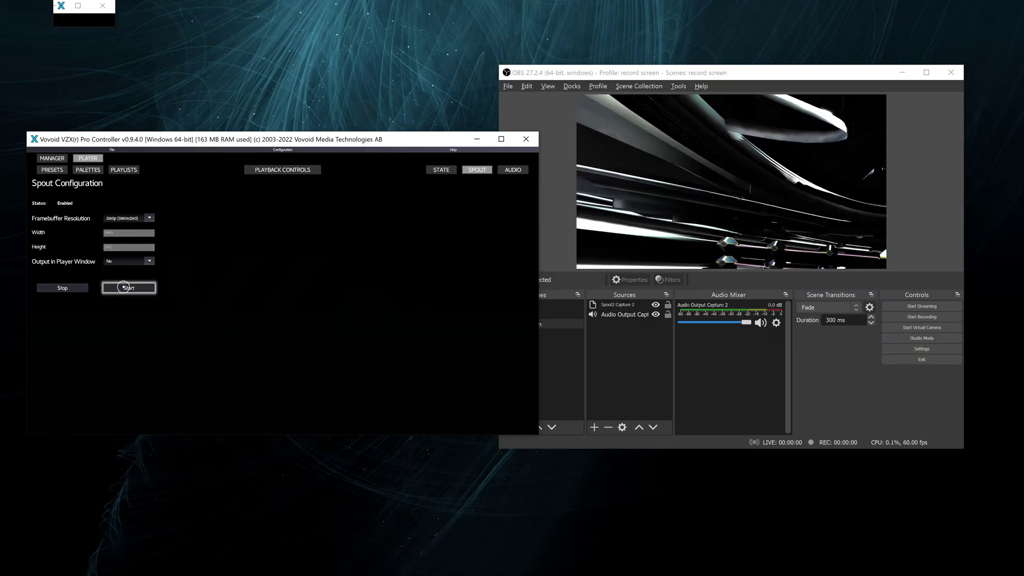
pyautogui.click(577, 97)
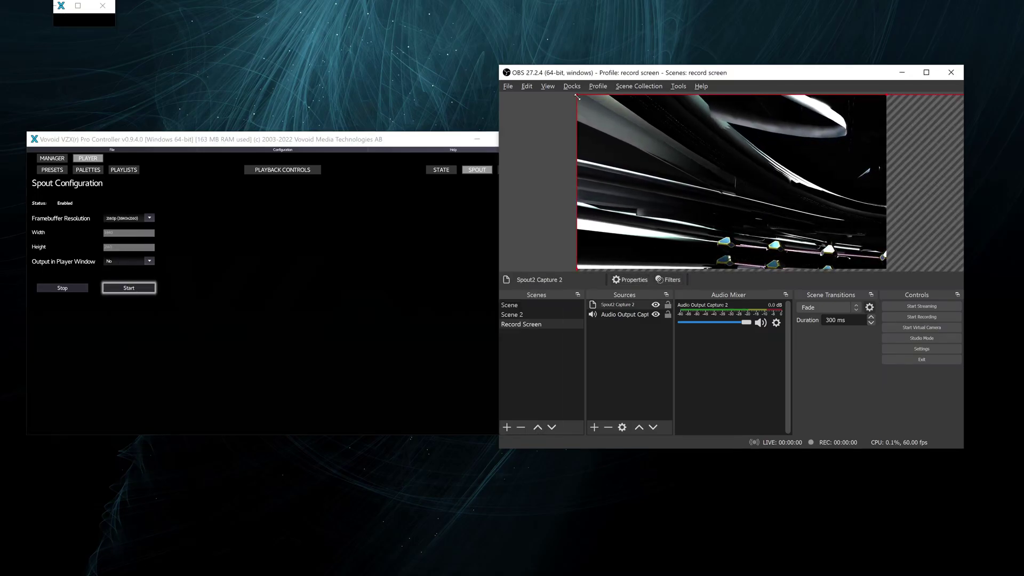
pyautogui.moveTo(578, 98); pyautogui.dragTo(616, 116)
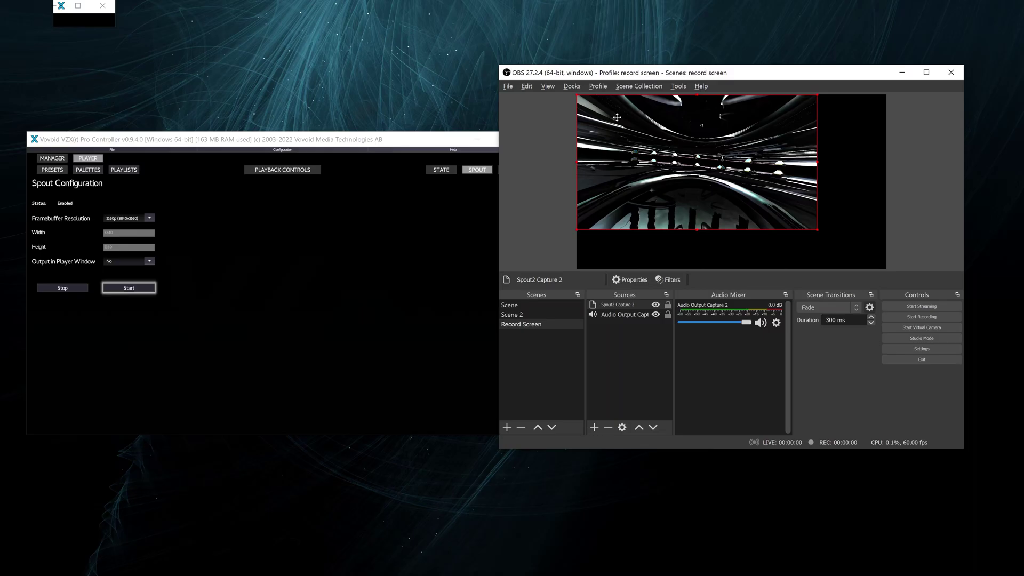
pyautogui.moveTo(818, 229); pyautogui.dragTo(886, 256)
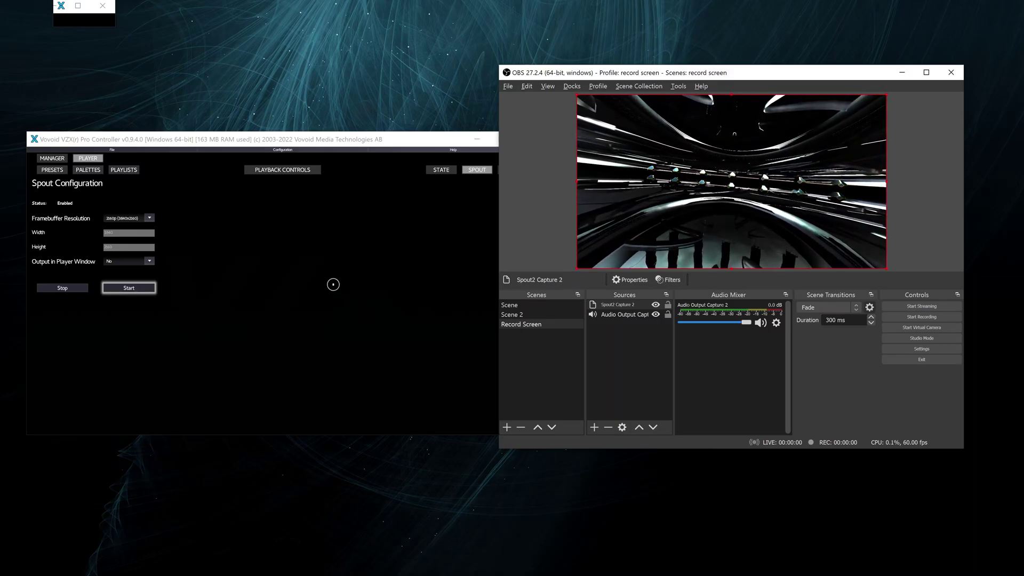
pyautogui.click(333, 284)
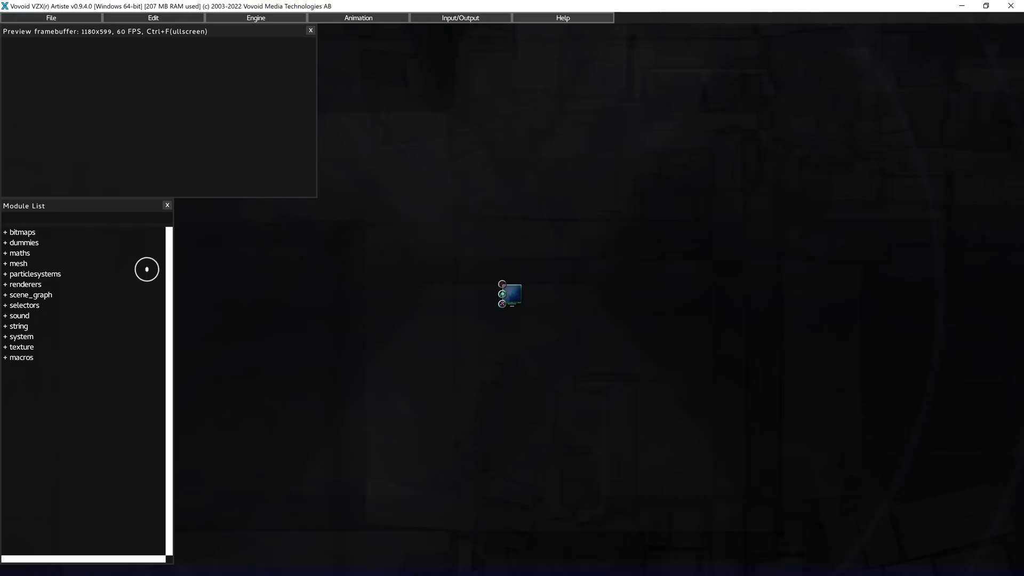
# Drag a colored_rectangle module from renderers > basic into the graph.
pyautogui.click(34, 283)
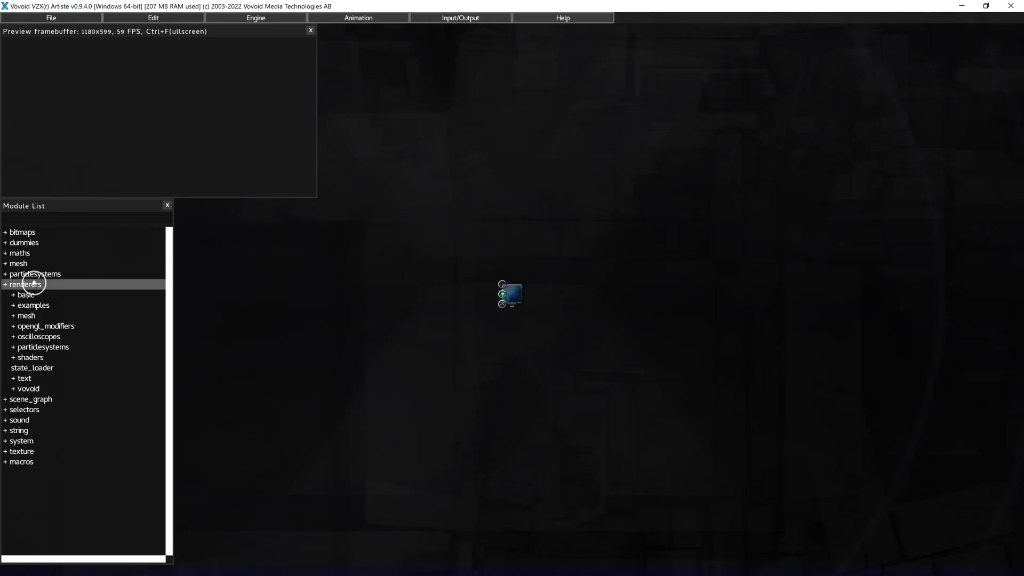
pyautogui.click(31, 295)
pyautogui.click(38, 315)
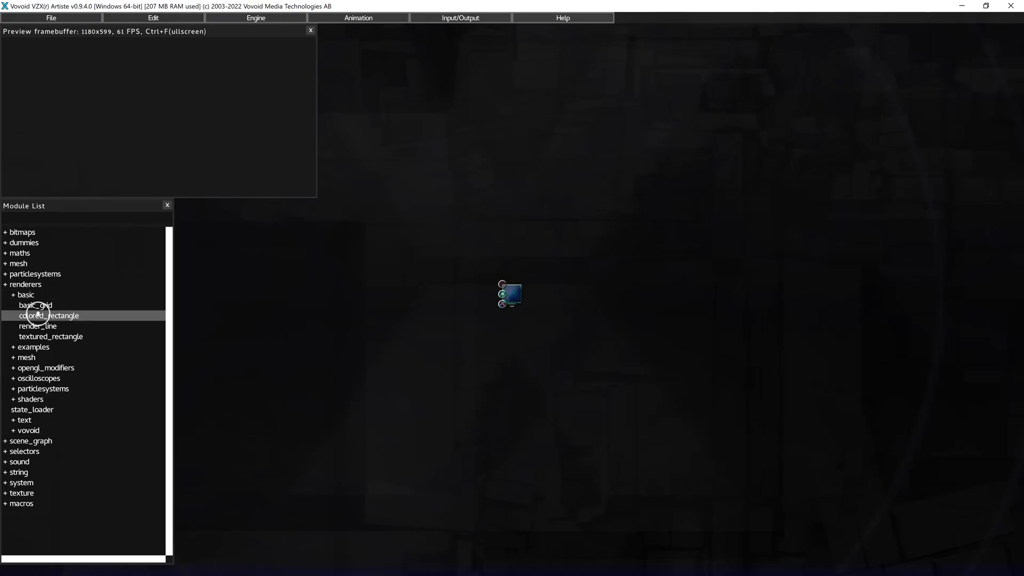
pyautogui.moveTo(30, 315); pyautogui.dragTo(501, 283)
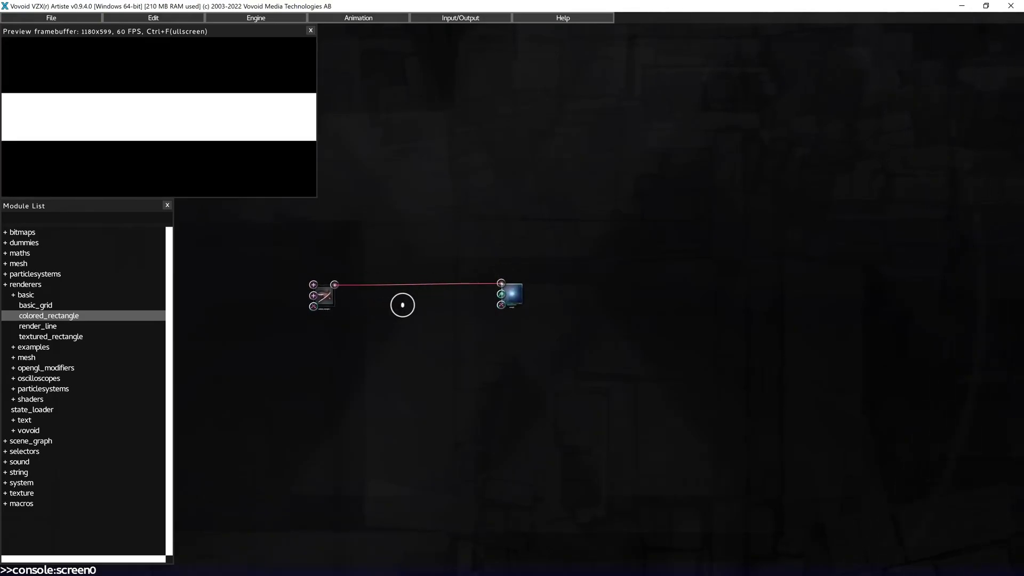
# Lower the screen's clear_color alpha, then bring up the rectangle's colour picker.
pyautogui.scroll(5, 402, 304)
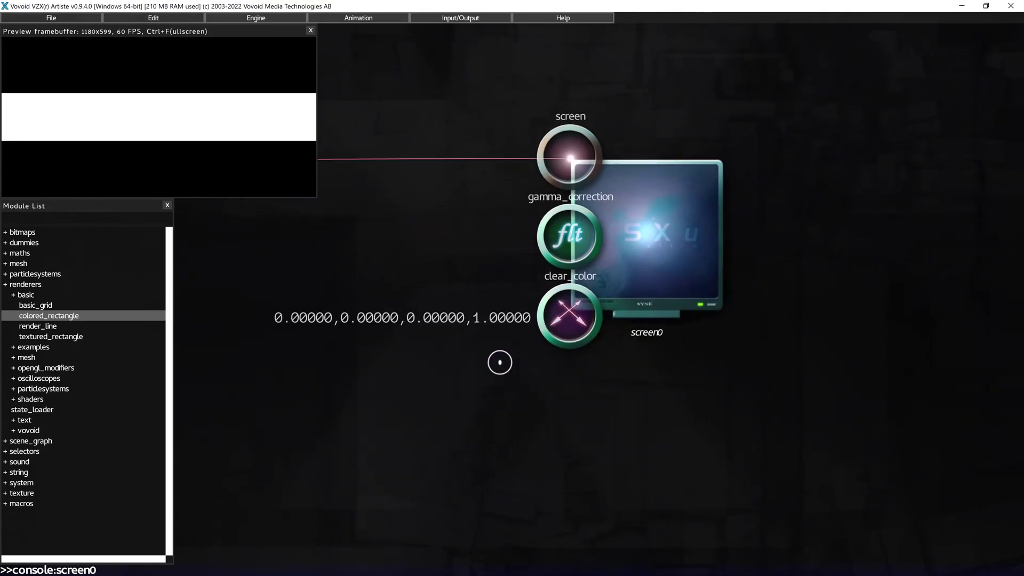
pyautogui.click(639, 287)
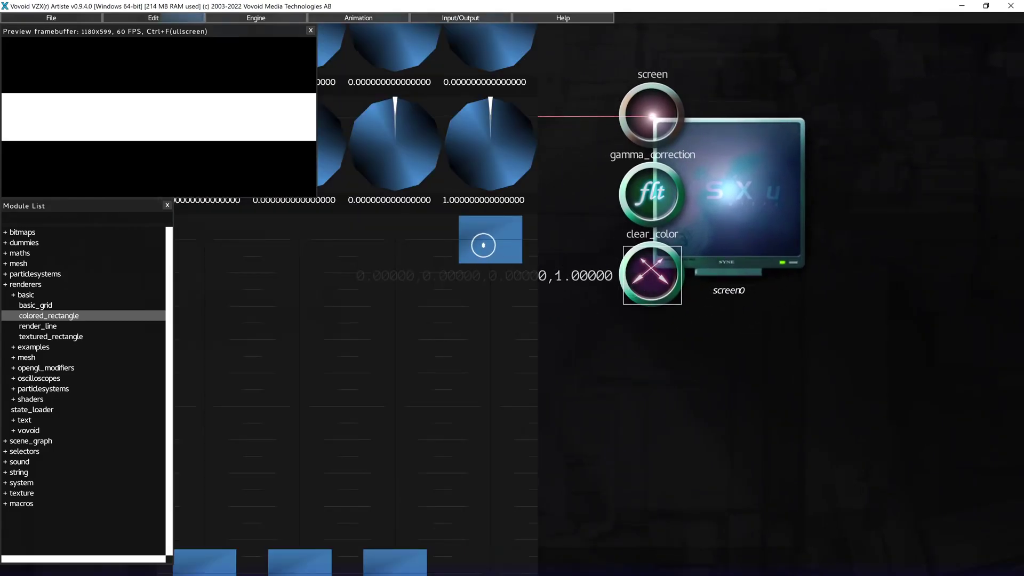
pyautogui.scroll(-3, 483, 242)
pyautogui.moveTo(483, 242); pyautogui.dragTo(498, 471)
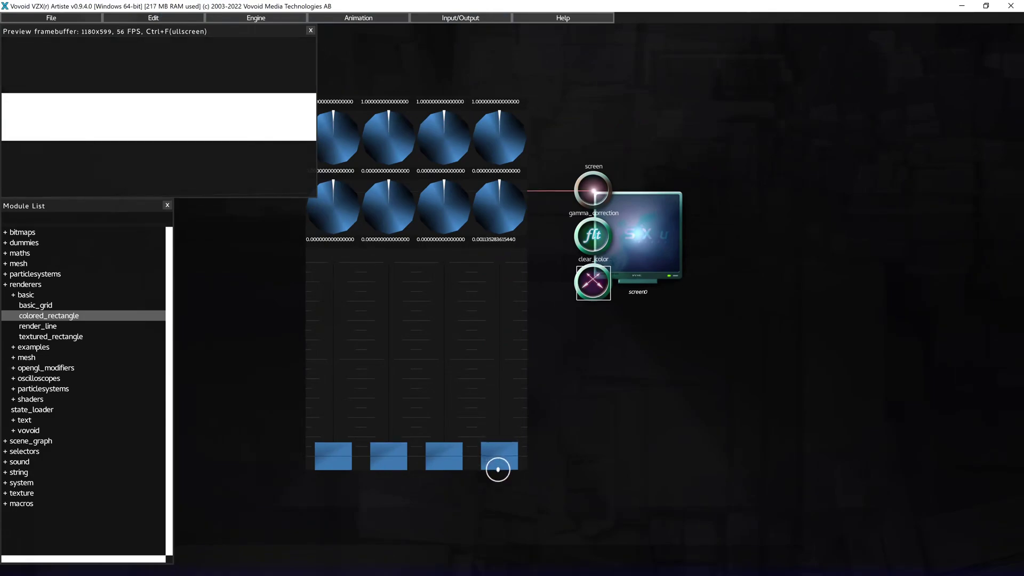
pyautogui.click(469, 320)
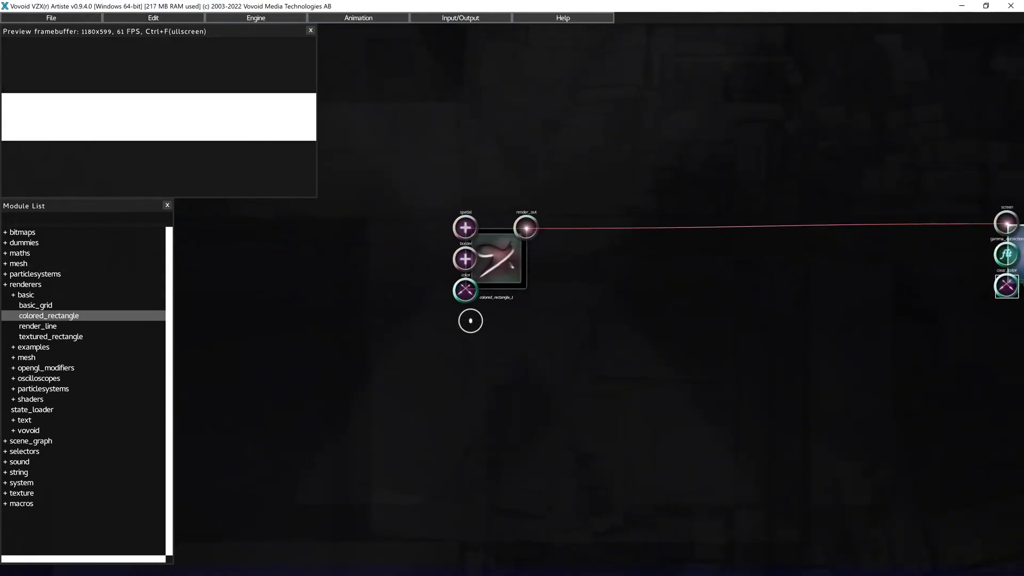
pyautogui.click(615, 287)
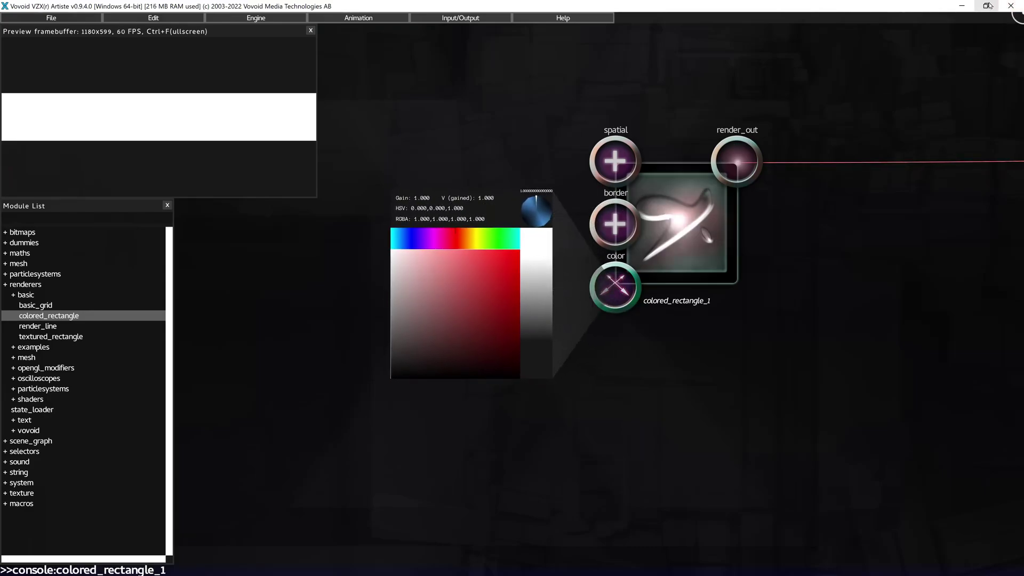
# Start sending the Artiste output over Spout at 1080p.
pyautogui.click(470, 19)
pyautogui.click(470, 27)
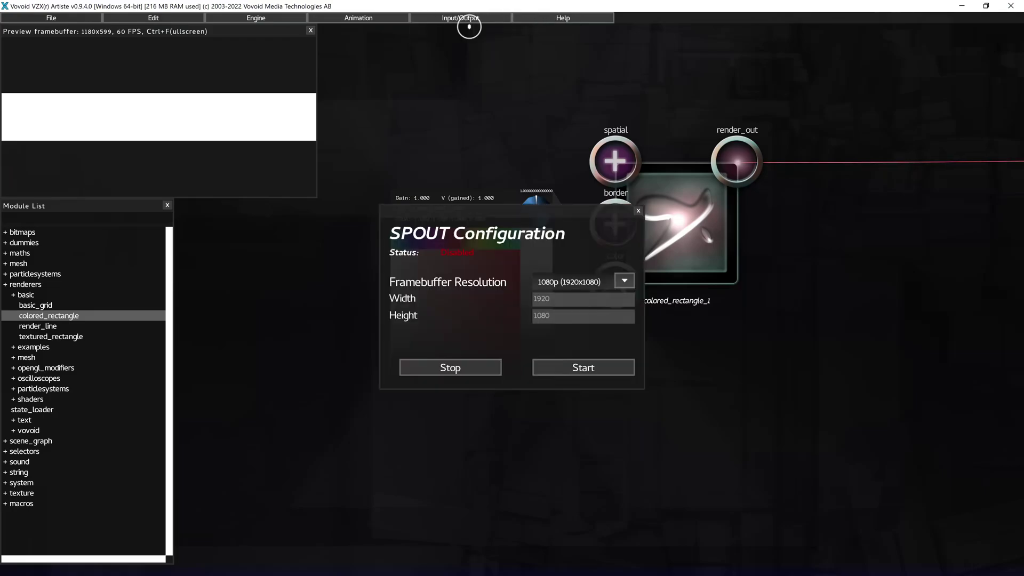
pyautogui.click(562, 368)
# Restore and shrink the Artiste window, moving it to the top of the screen beside OBS.
pyautogui.click(986, 6)
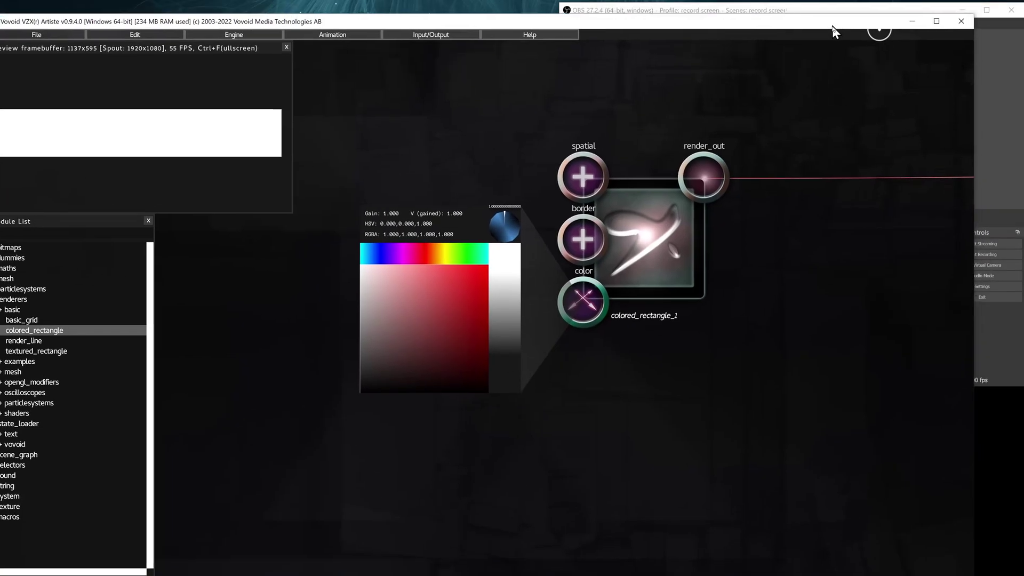
pyautogui.moveTo(833, 26); pyautogui.dragTo(831, 27)
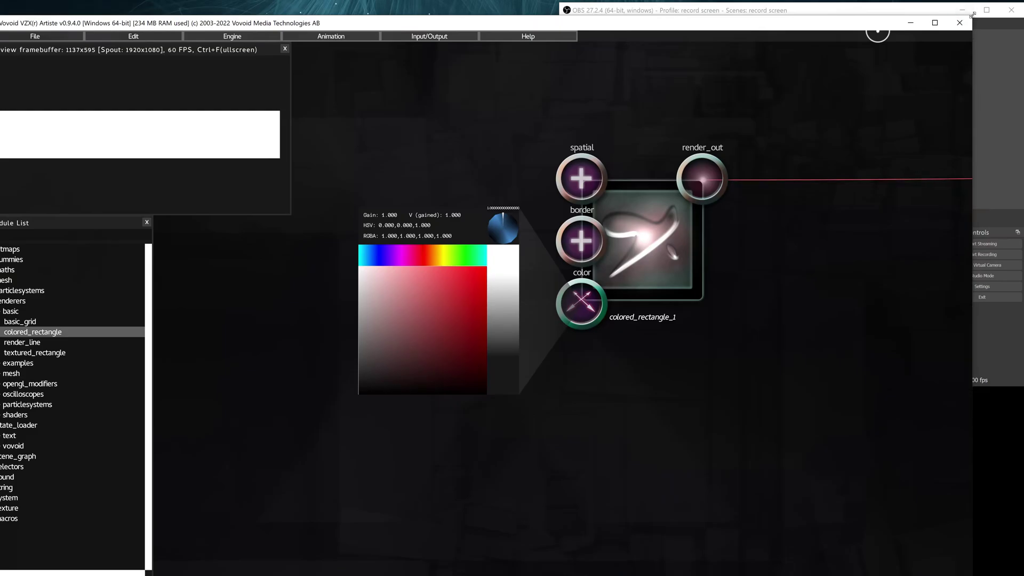
pyautogui.moveTo(973, 18); pyautogui.dragTo(559, 268)
pyautogui.moveTo(309, 274); pyautogui.dragTo(336, 11)
# Bring OBS forward and select the Image 2 and Spout2 Capture 2 sources to check the rectangle.
pyautogui.click(622, 12)
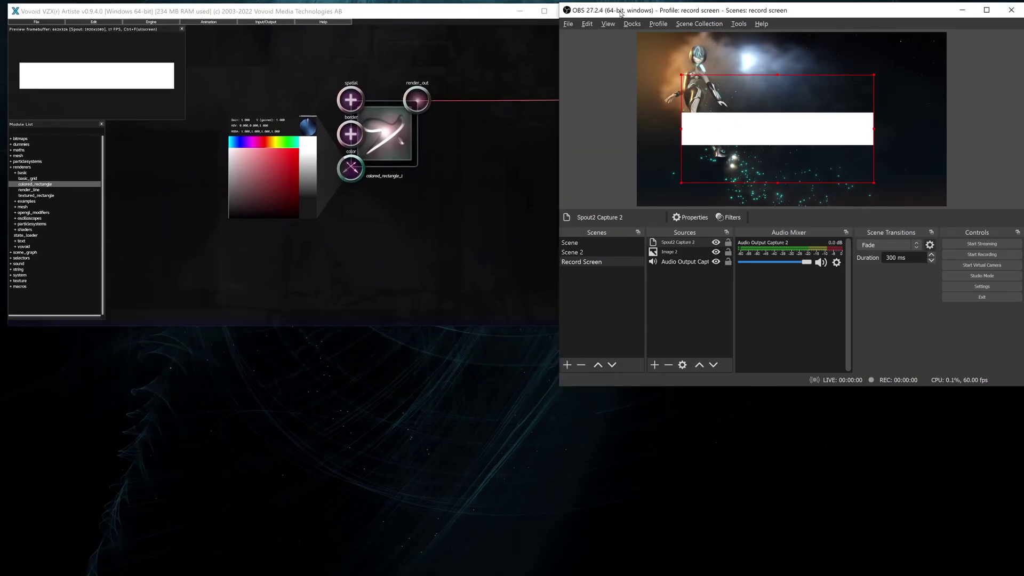
pyautogui.moveTo(558, 57); pyautogui.dragTo(561, 57)
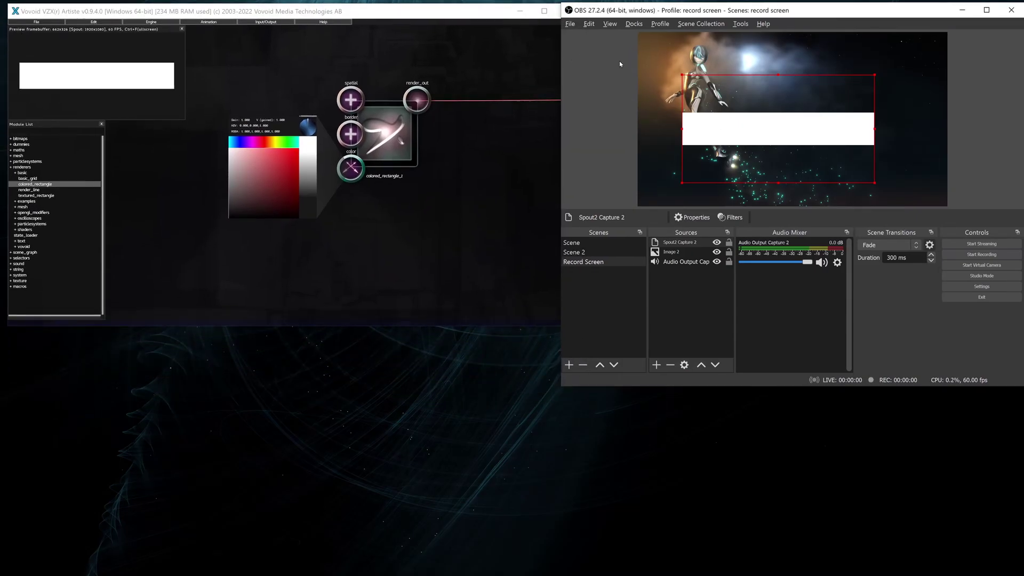
pyautogui.click(743, 128)
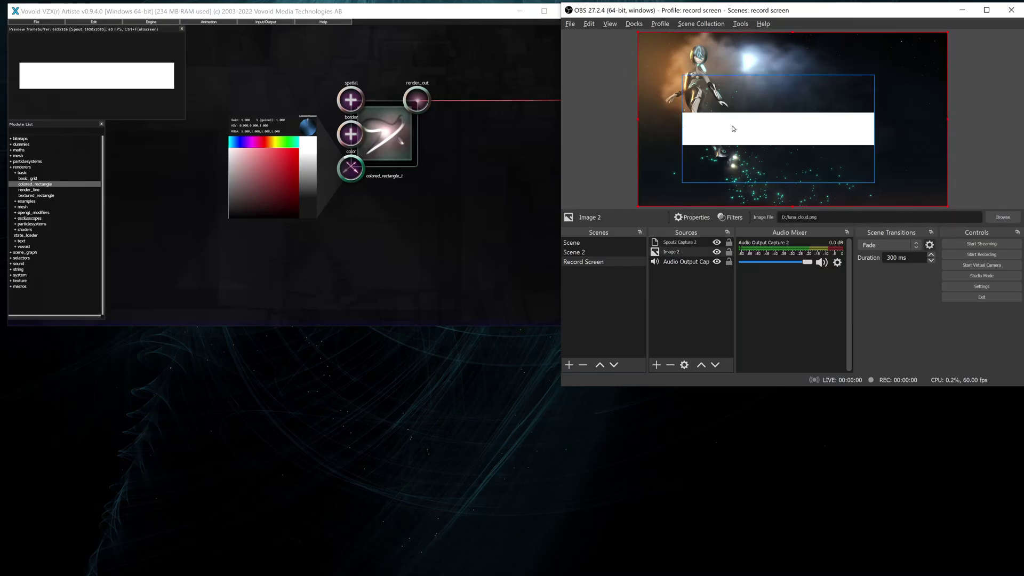
pyautogui.click(734, 130)
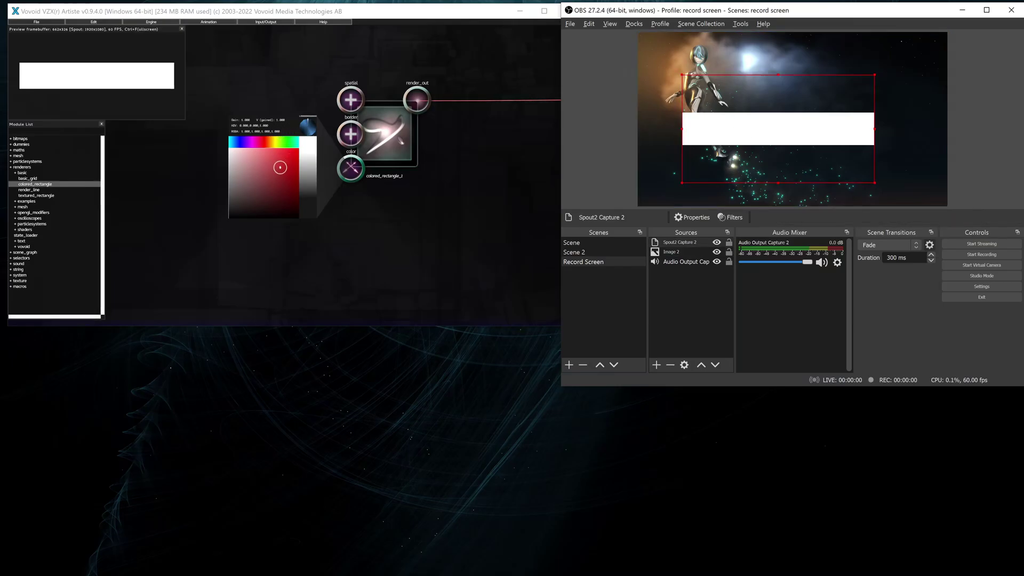
# Pick a semi-transparent red for the rectangle in the colour picker and close it.
pyautogui.moveTo(280, 168)
pyautogui.mouseDown()
pyautogui.moveTo(284, 158)
pyautogui.moveTo(315, 157)
pyautogui.moveTo(310, 184)
pyautogui.moveTo(313, 149)
pyautogui.moveTo(315, 177)
pyautogui.mouseUp()
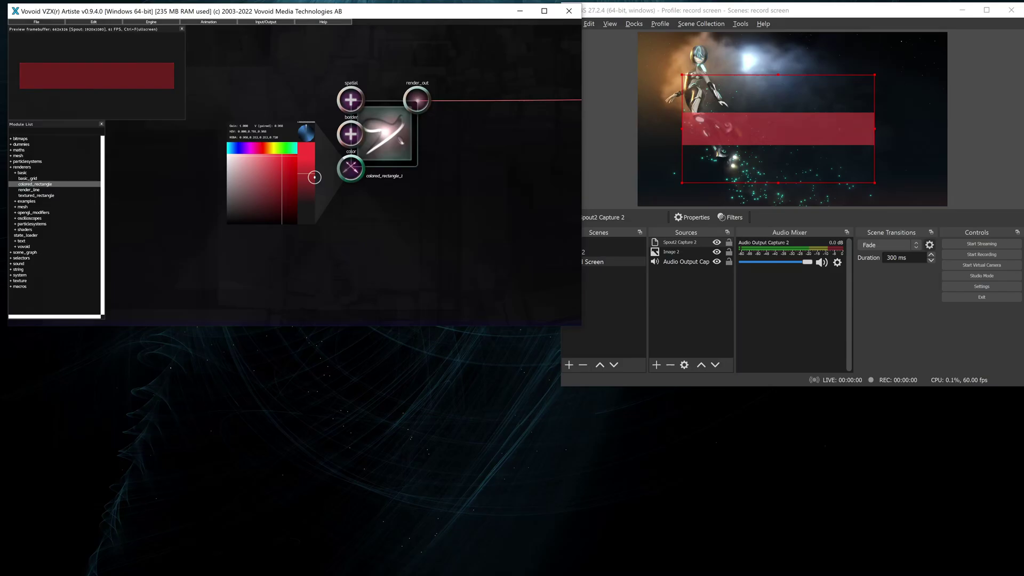
pyautogui.click(277, 133)
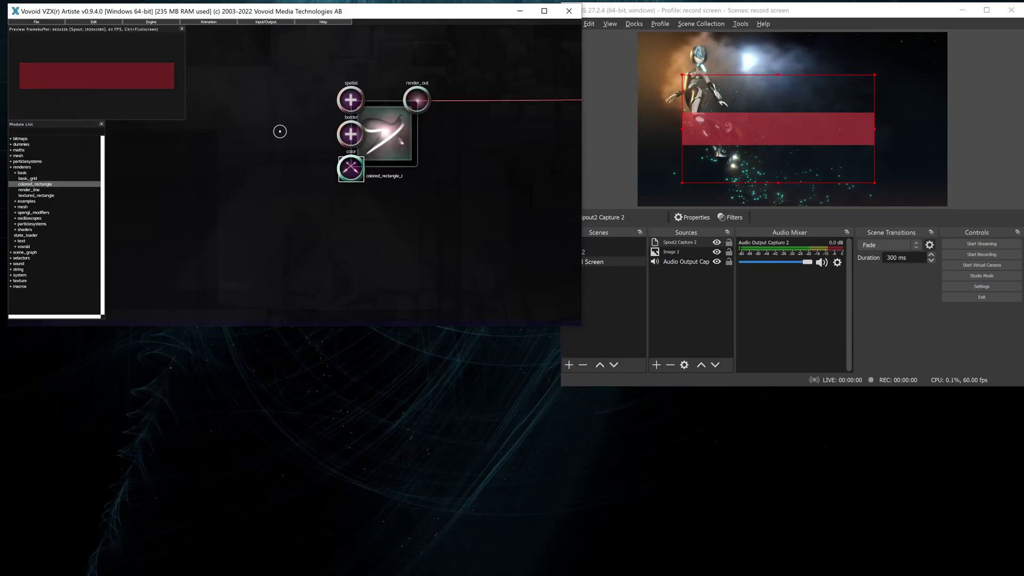
# Add an oscillator module from the 'osc' filter and wire its output to the rectangle's angle.
pyautogui.click(71, 137)
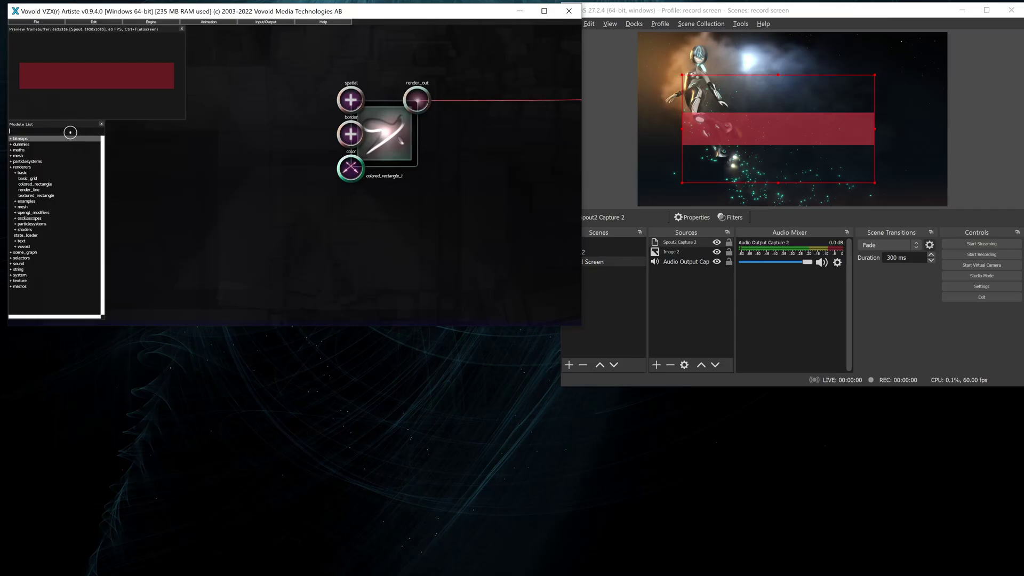
pyautogui.write('osc')
pyautogui.moveTo(26, 144); pyautogui.dragTo(214, 185)
pyautogui.click(351, 99)
pyautogui.moveTo(243, 146); pyautogui.dragTo(316, 121)
pyautogui.moveTo(226, 197); pyautogui.dragTo(267, 174)
pyautogui.click(204, 143)
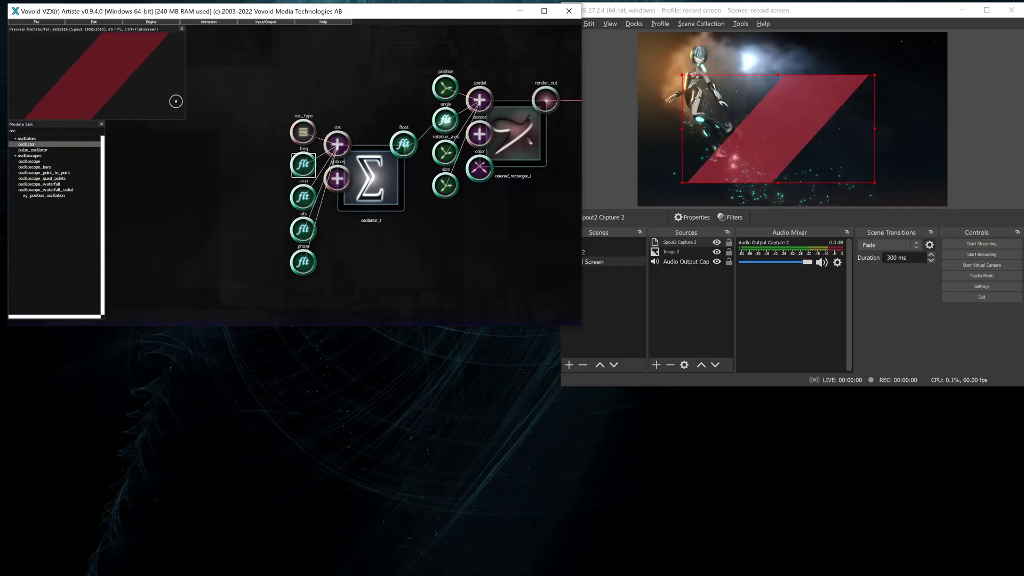
pyautogui.click(44, 23)
# Save the current state as spout_transparent_red_line and close VZX Artiste.
pyautogui.click(44, 40)
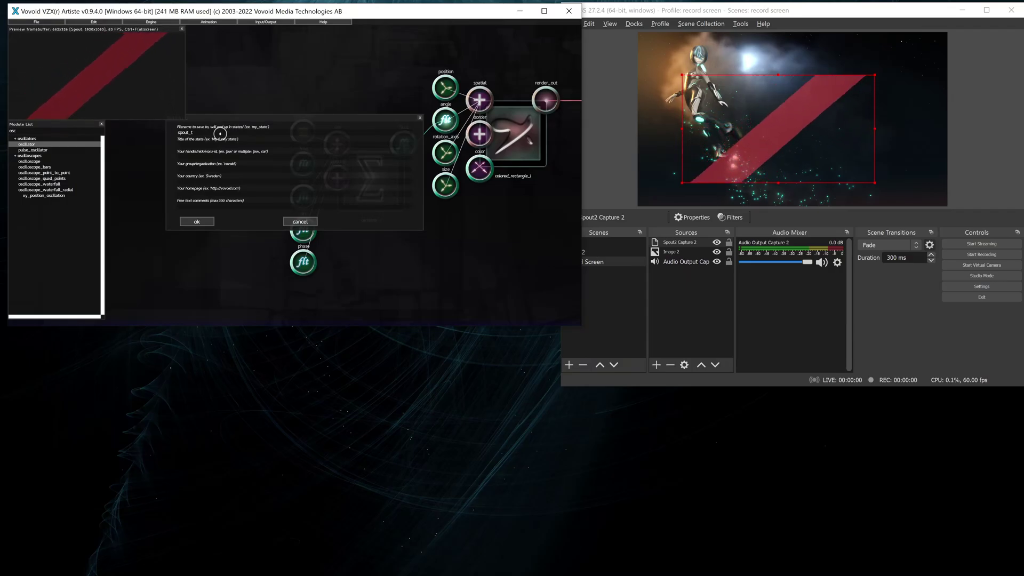
pyautogui.write('spout_transparent_red')
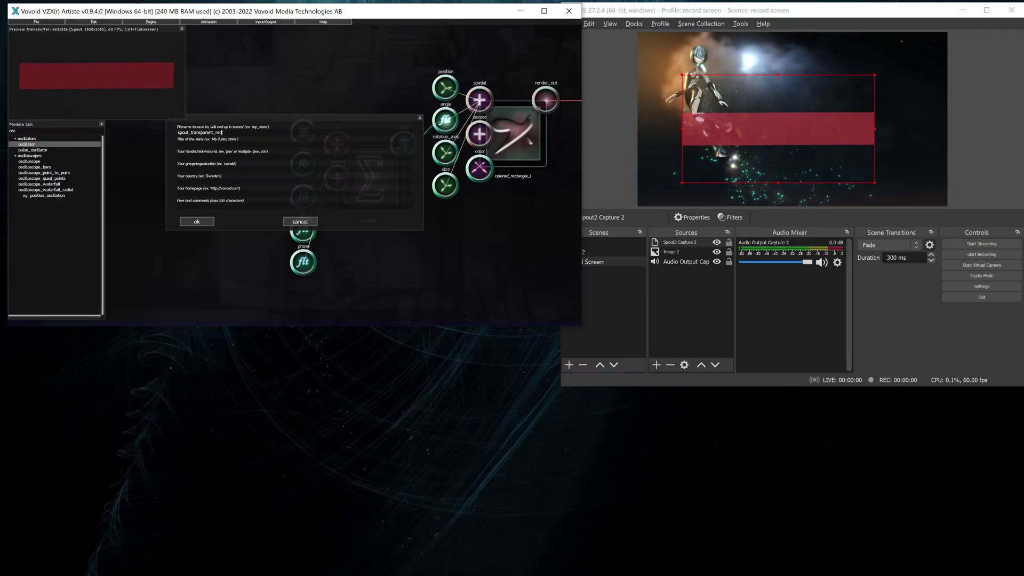
pyautogui.write('_line')
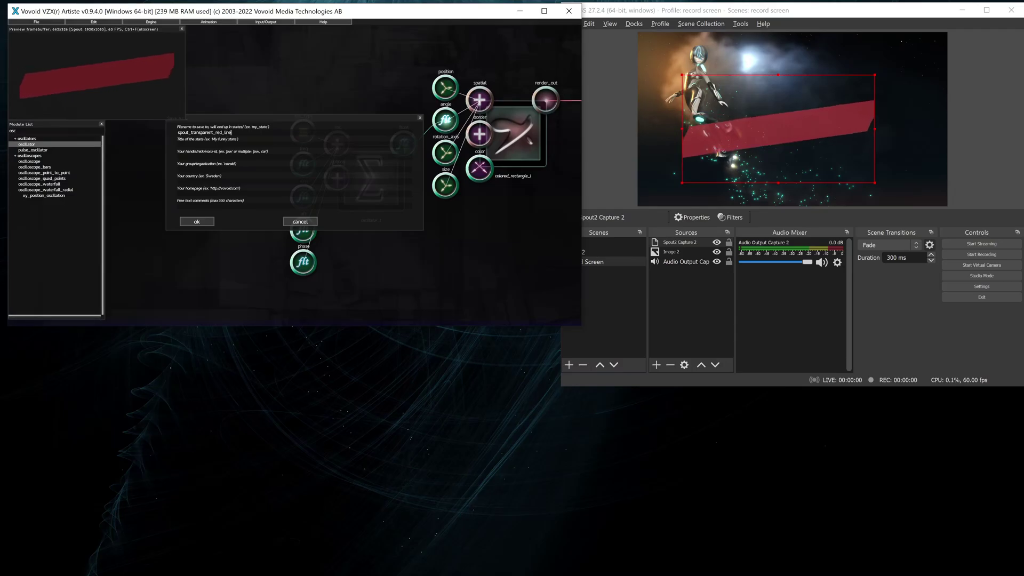
pyautogui.click(202, 222)
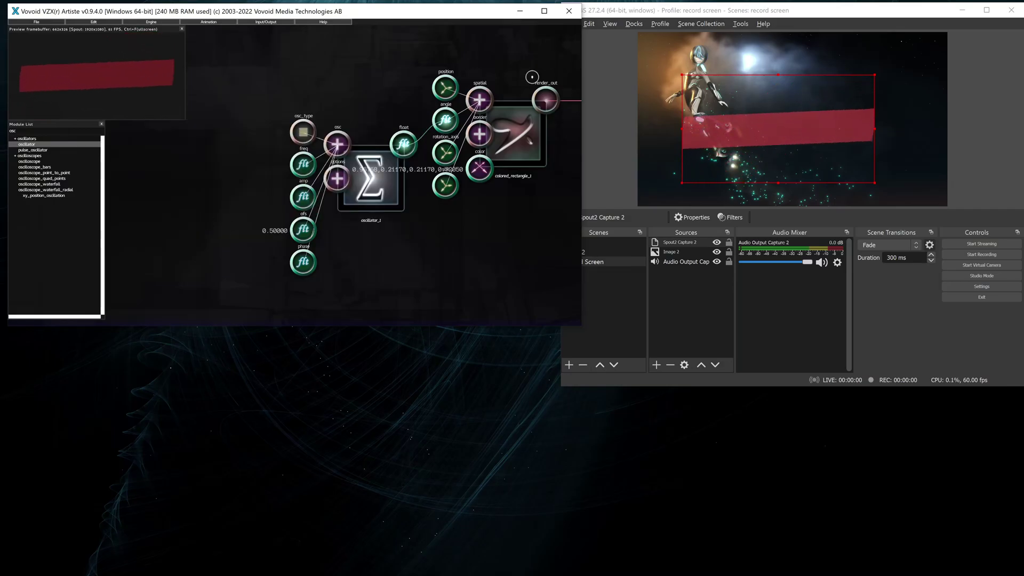
pyautogui.click(570, 12)
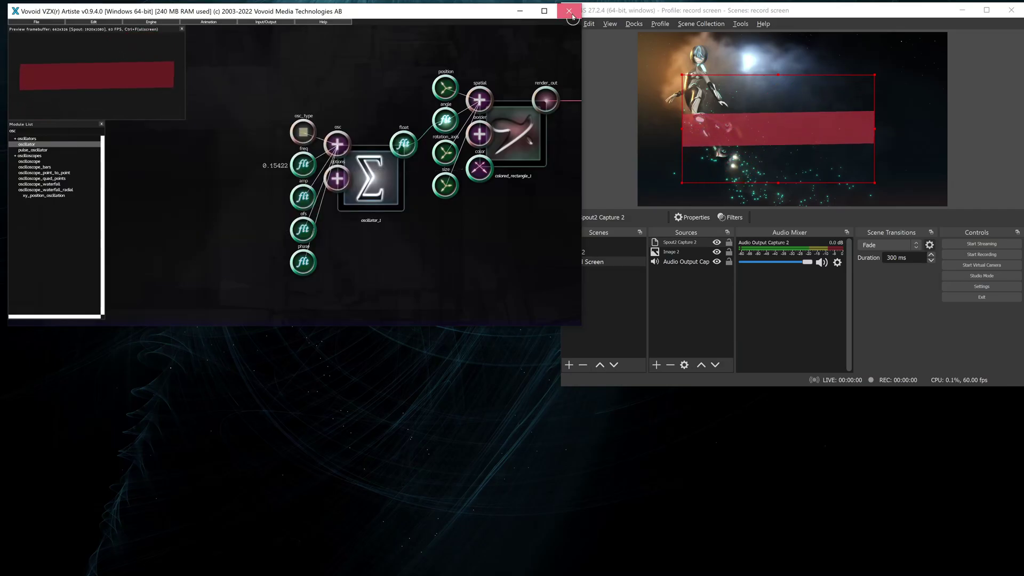
# Copy spout_transparent_red_line from the vzx\artiste\0.9.4\data\states folder.
pyautogui.hotkey('alt', 'Tab')
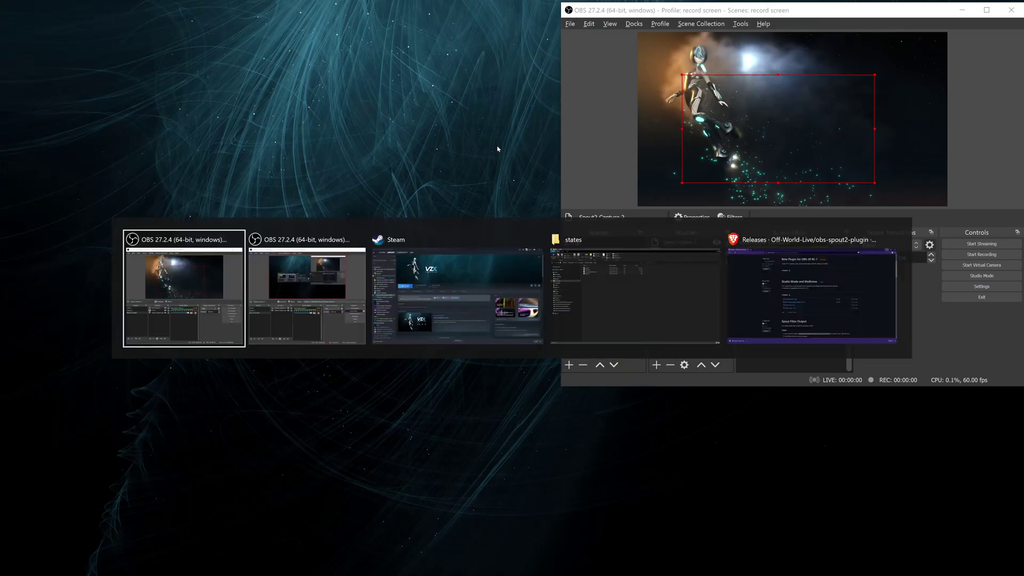
pyautogui.hotkey('alt', 'Tab')
pyautogui.hotkey('alt', 'Tab')
pyautogui.hotkey('alt', 'Tab')
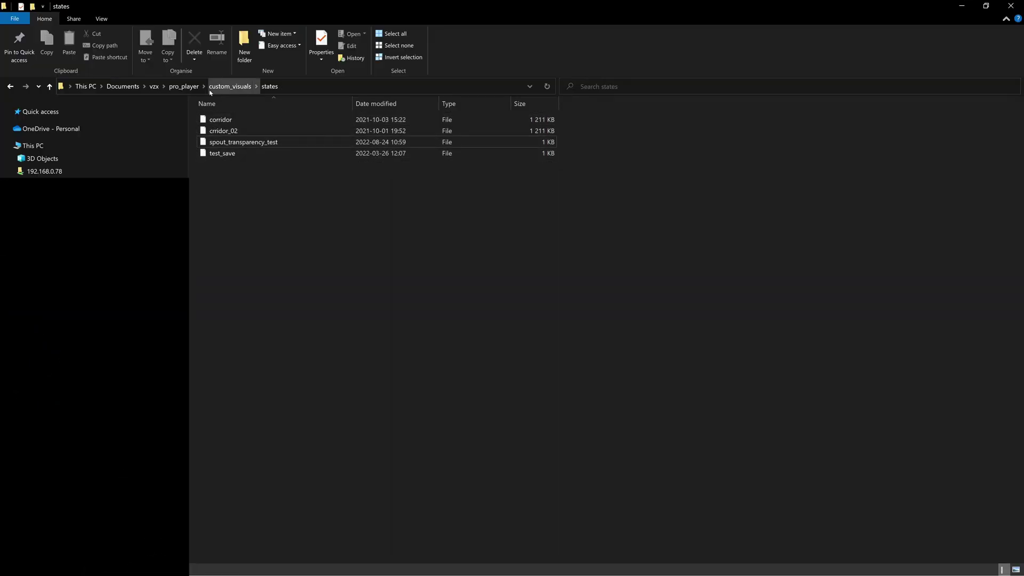
pyautogui.click(154, 87)
pyautogui.doubleClick(219, 120)
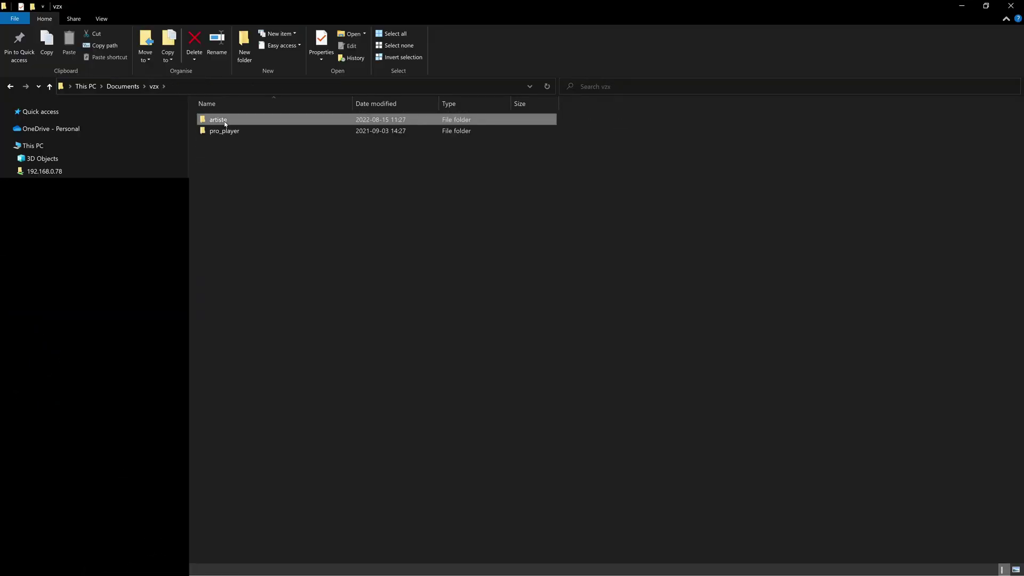
pyautogui.click(229, 142)
pyautogui.doubleClick(229, 142)
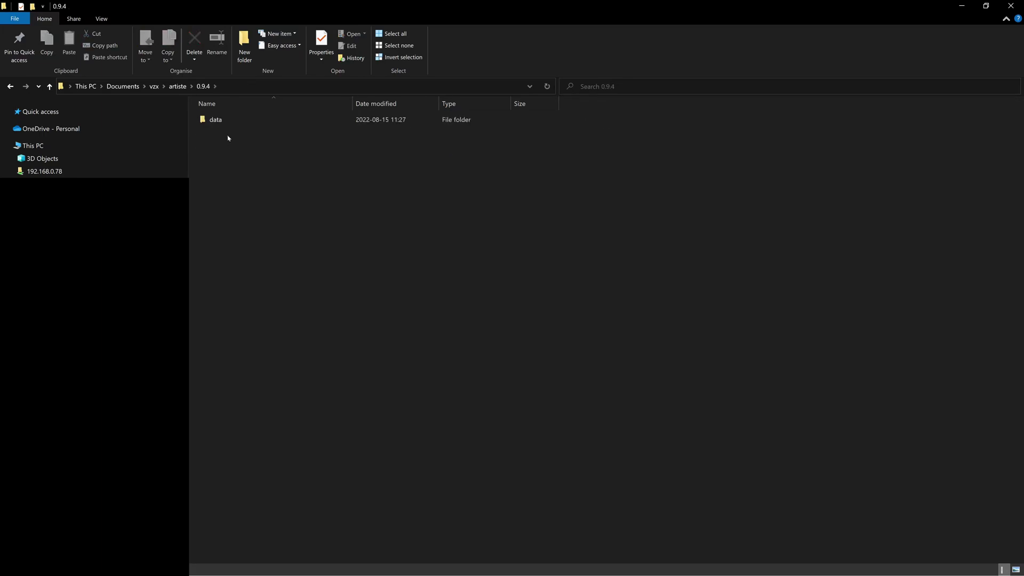
pyautogui.doubleClick(226, 122)
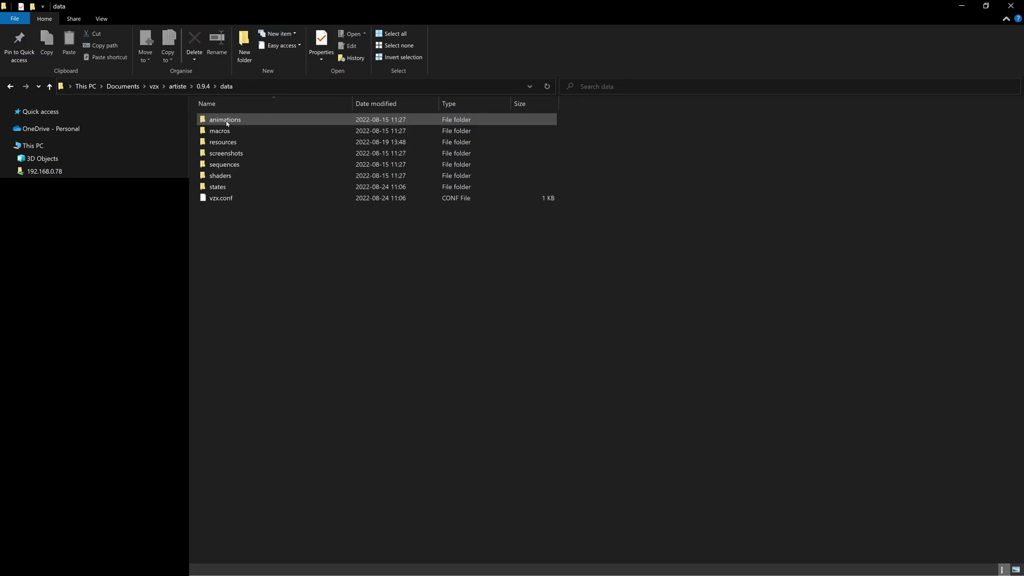
pyautogui.doubleClick(228, 187)
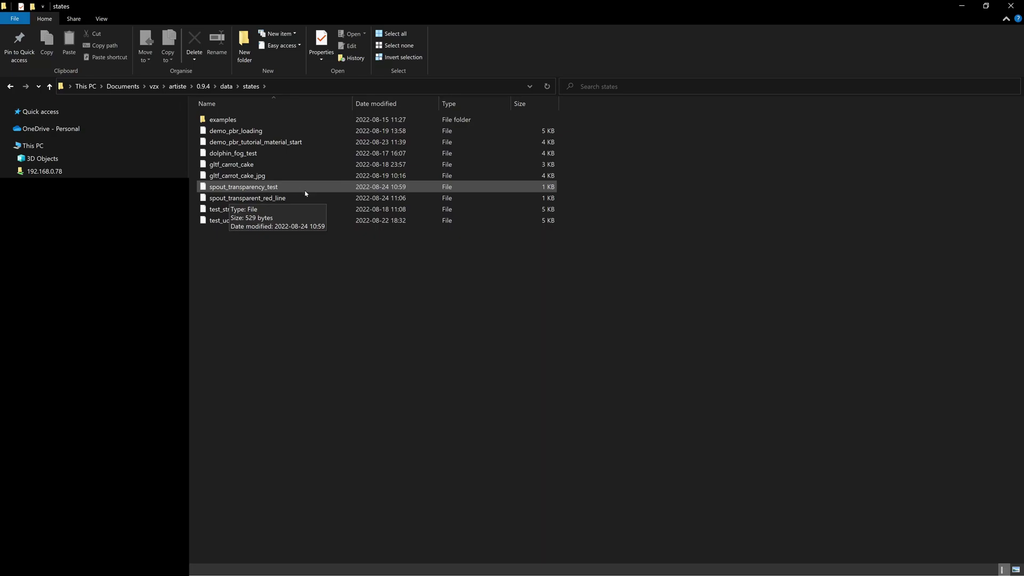
pyautogui.click(299, 199)
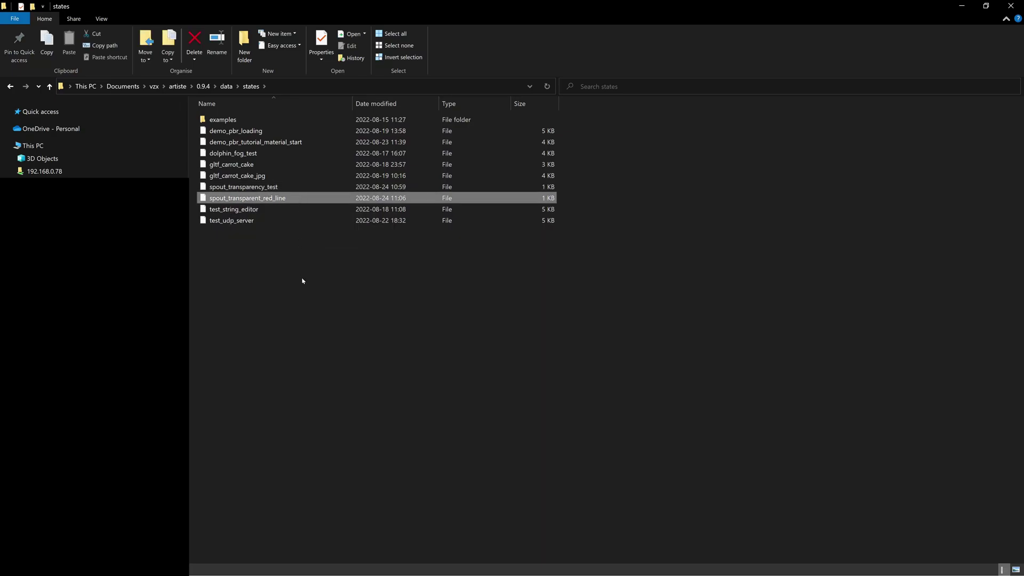
pyautogui.rightClick(263, 197)
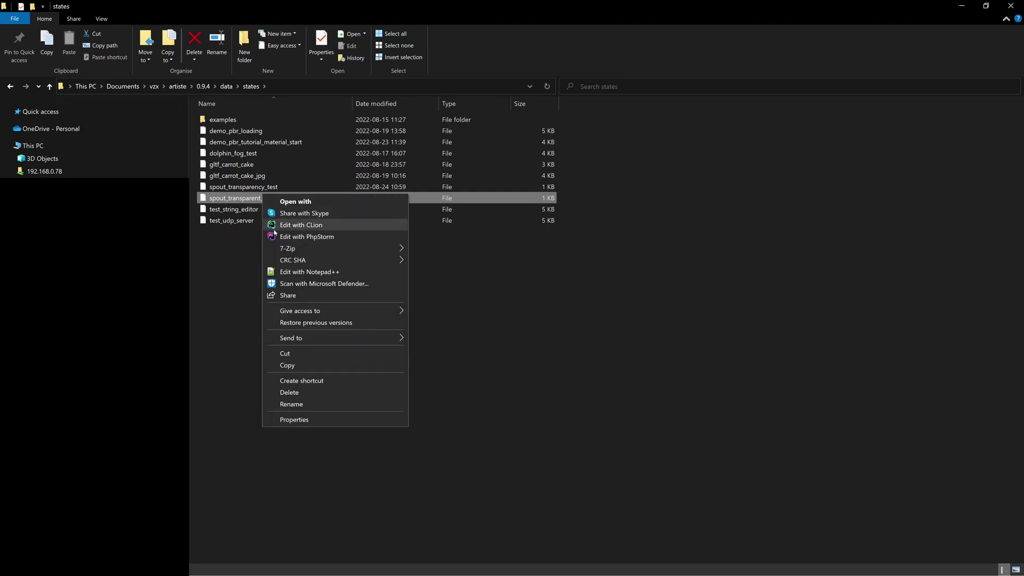
pyautogui.click(299, 361)
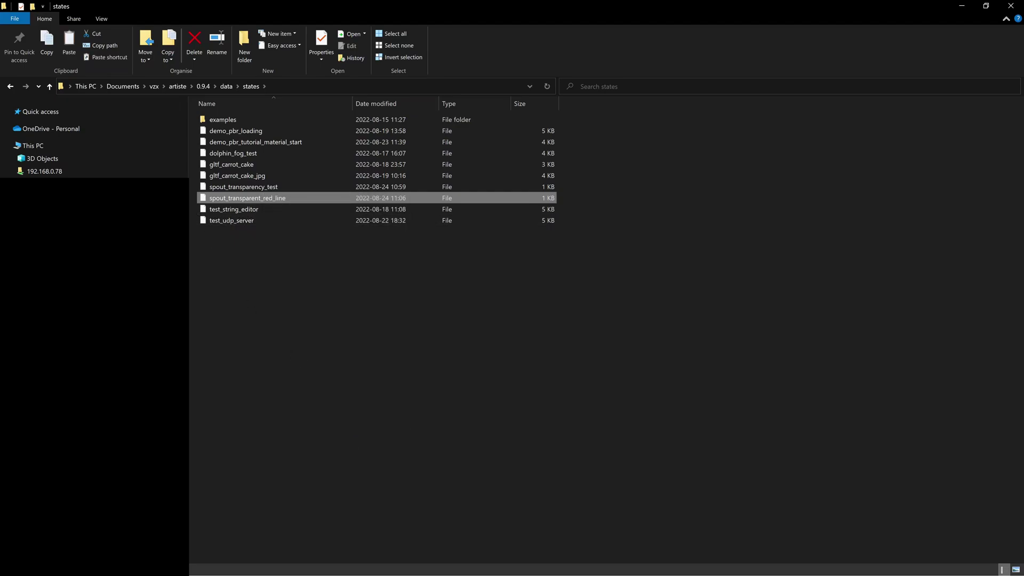
# Paste the state file into the pro_player\custom_visuals\states folder.
pyautogui.click(154, 87)
pyautogui.doubleClick(219, 130)
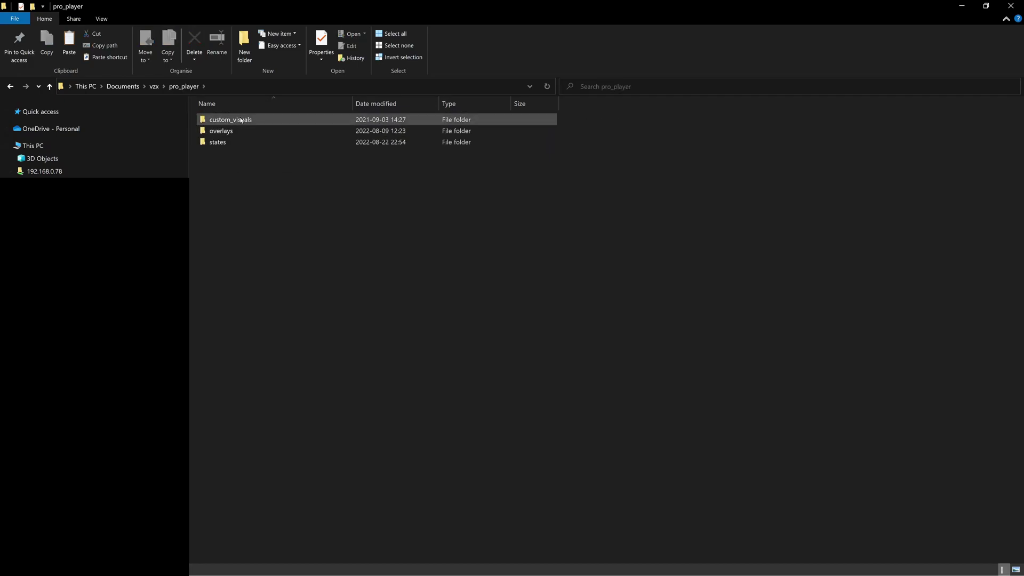
pyautogui.doubleClick(241, 120)
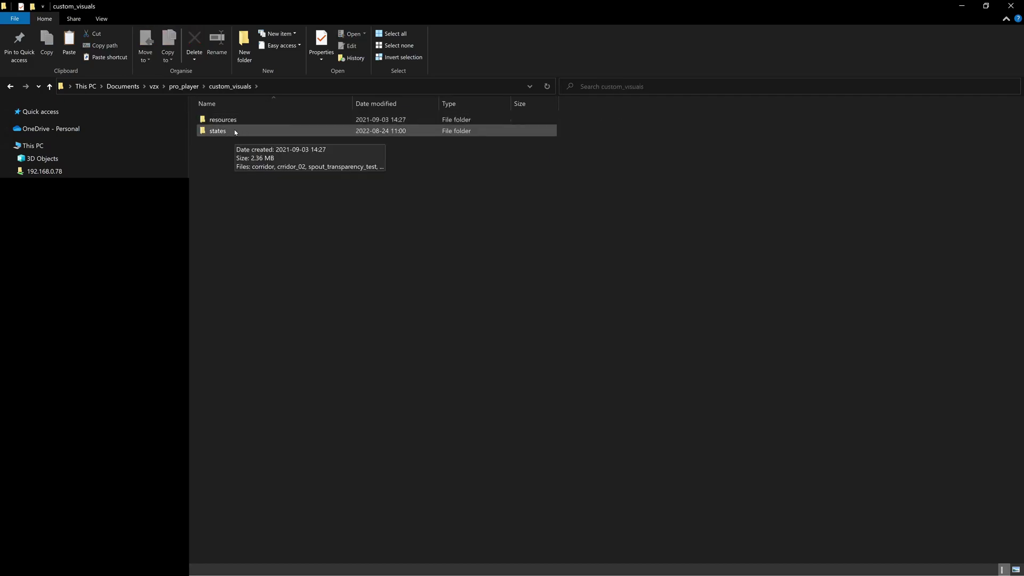
pyautogui.doubleClick(235, 131)
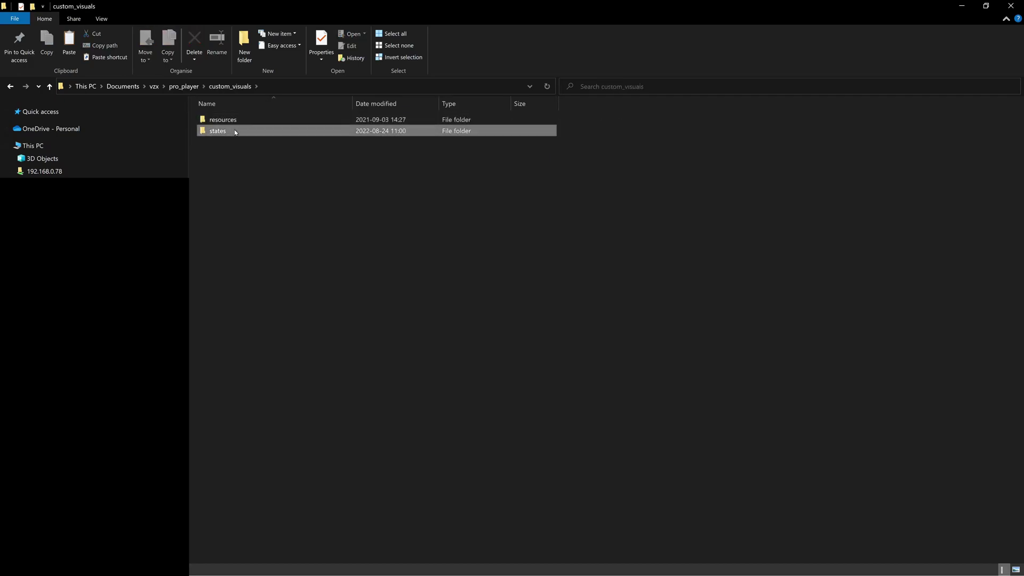
pyautogui.rightClick(232, 182)
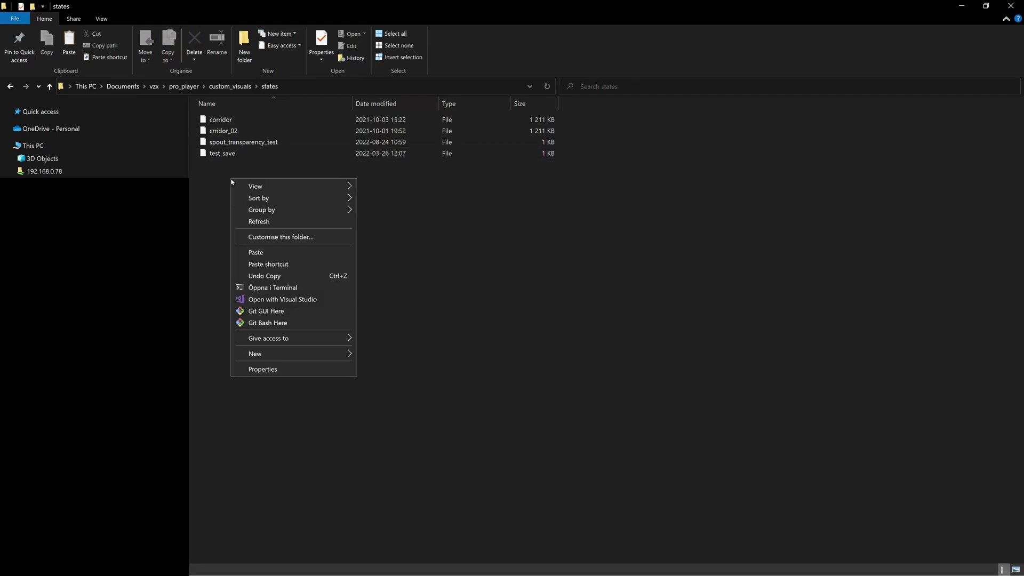
pyautogui.click(271, 256)
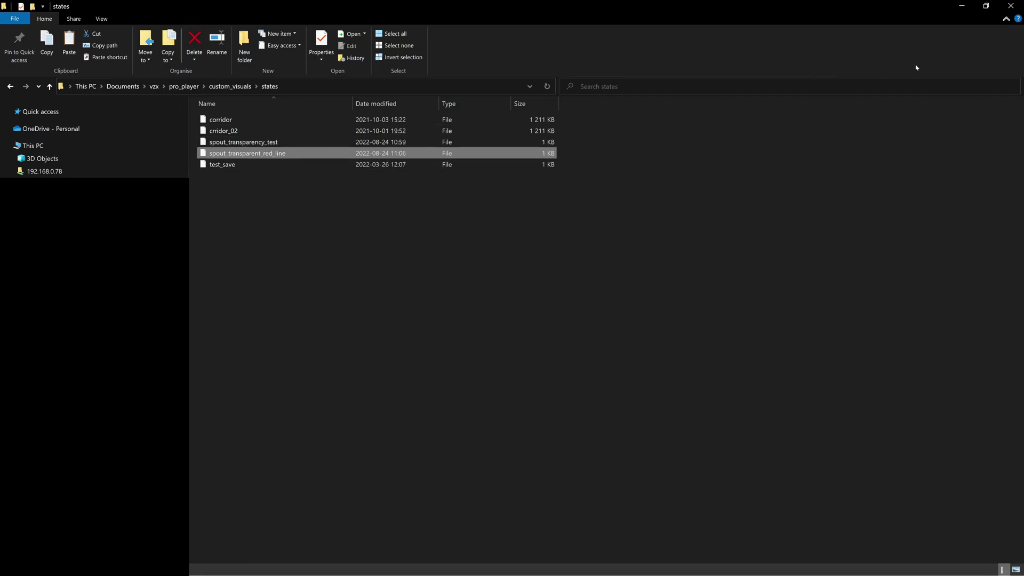
# Minimise Explorer, launch the VZX Pro Player Controller and Quick Start the player.
pyautogui.click(962, 7)
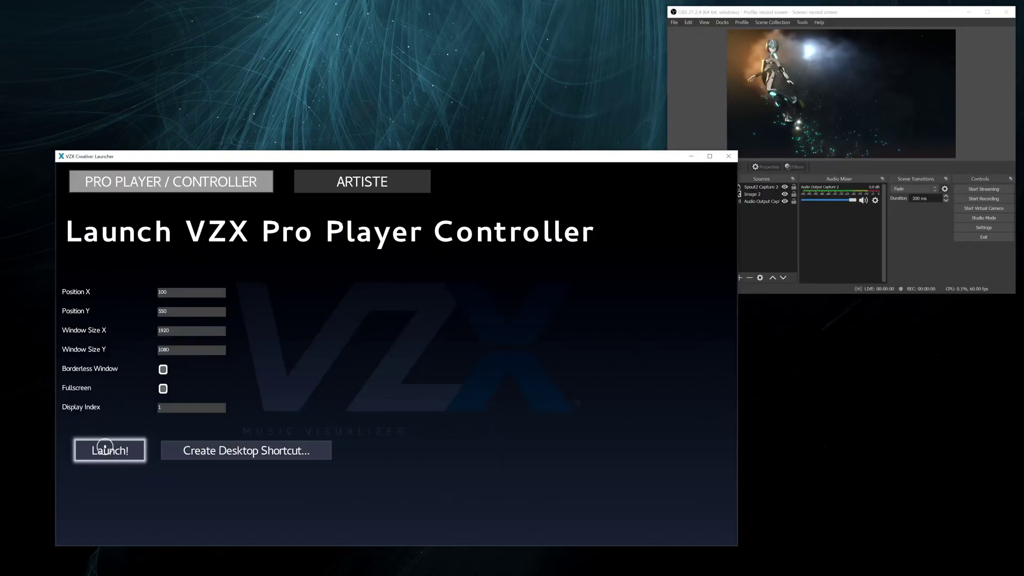
pyautogui.click(109, 450)
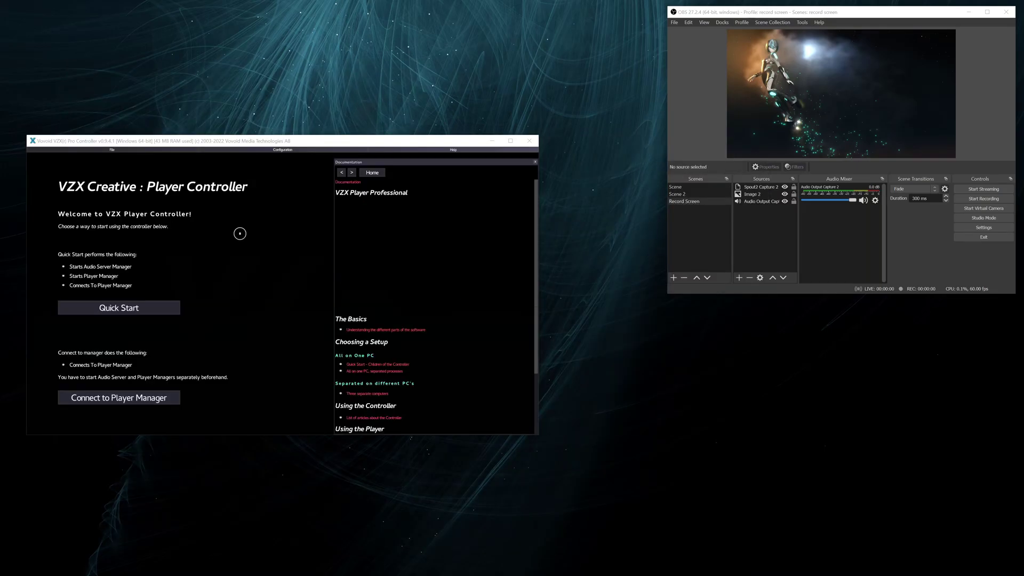
pyautogui.click(171, 311)
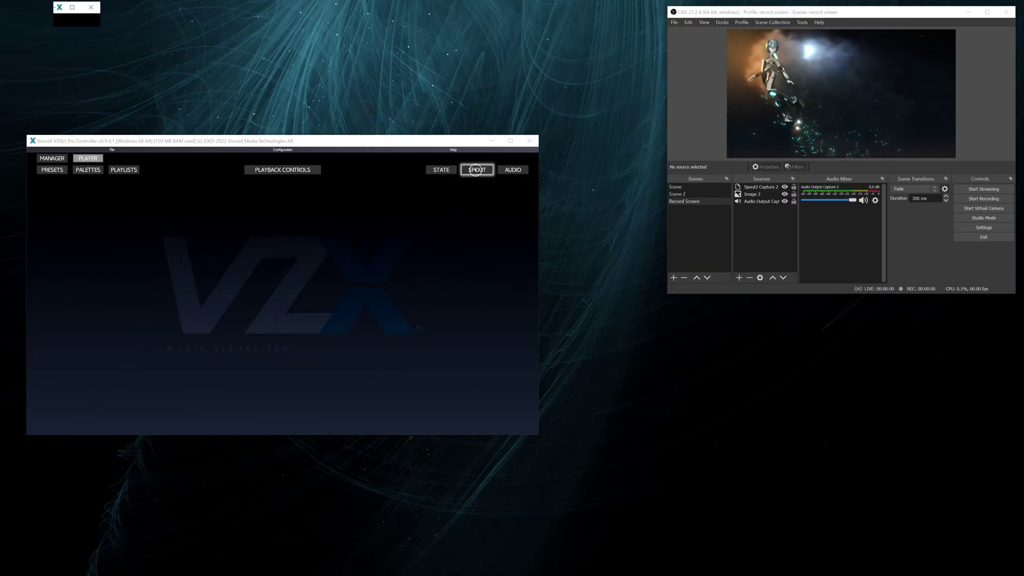
# In the Spout settings, set Output in Player Window to No.
pyautogui.click(477, 170)
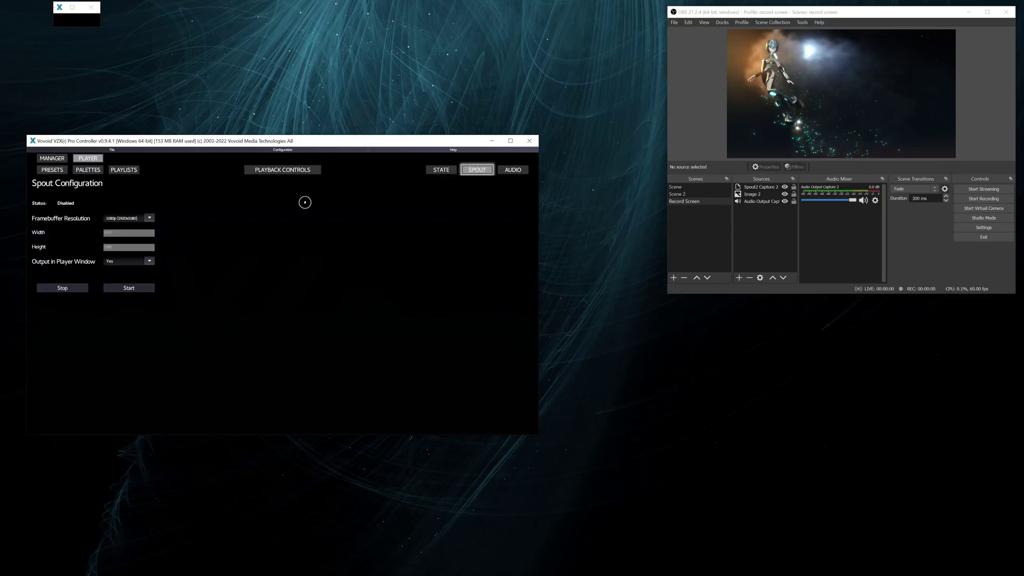
pyautogui.click(139, 262)
pyautogui.click(131, 269)
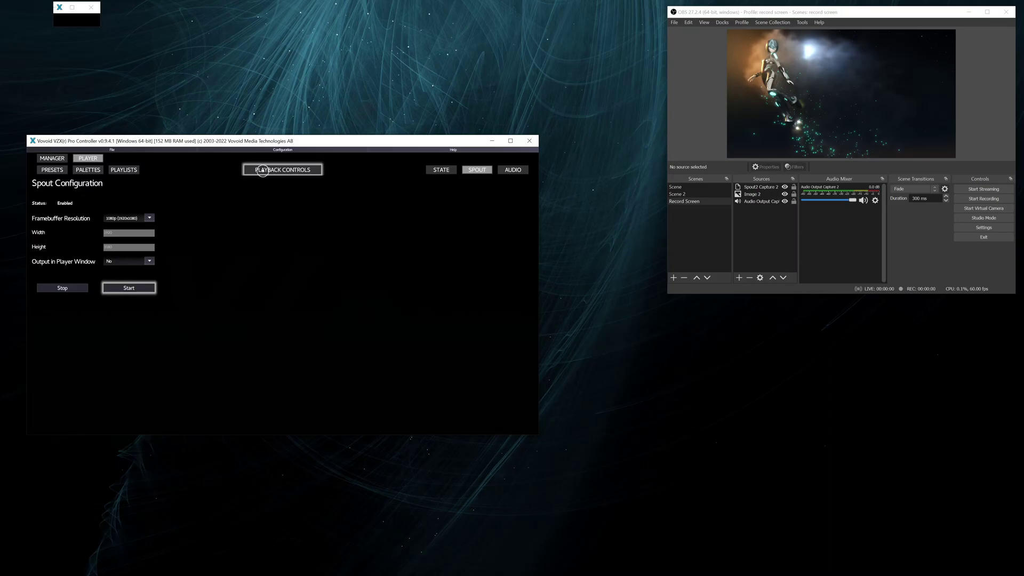
# Play spout_transparent_red_line from the Custom Visuals pack in the playback controls.
pyautogui.click(262, 170)
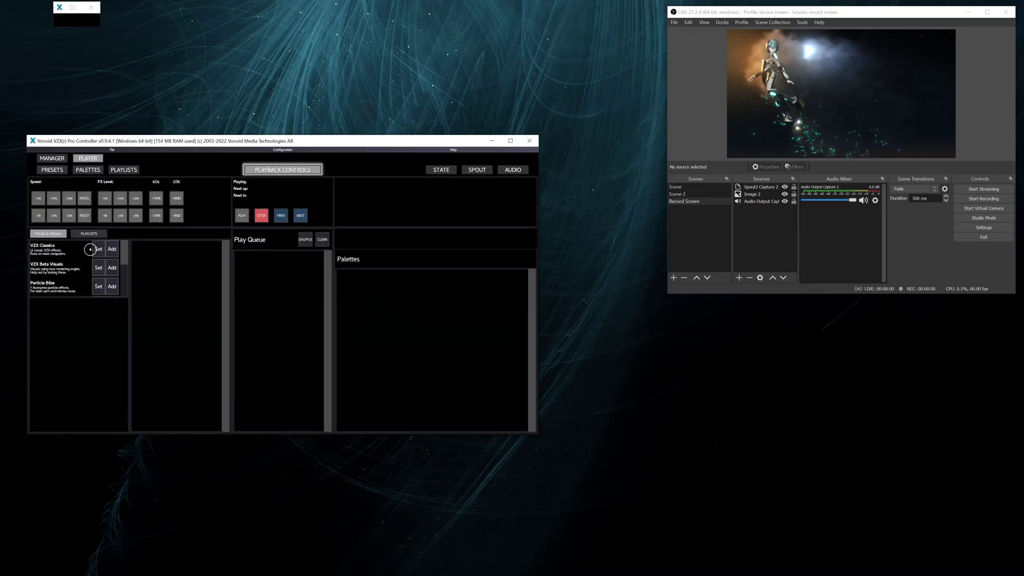
pyautogui.moveTo(120, 251); pyautogui.dragTo(123, 286)
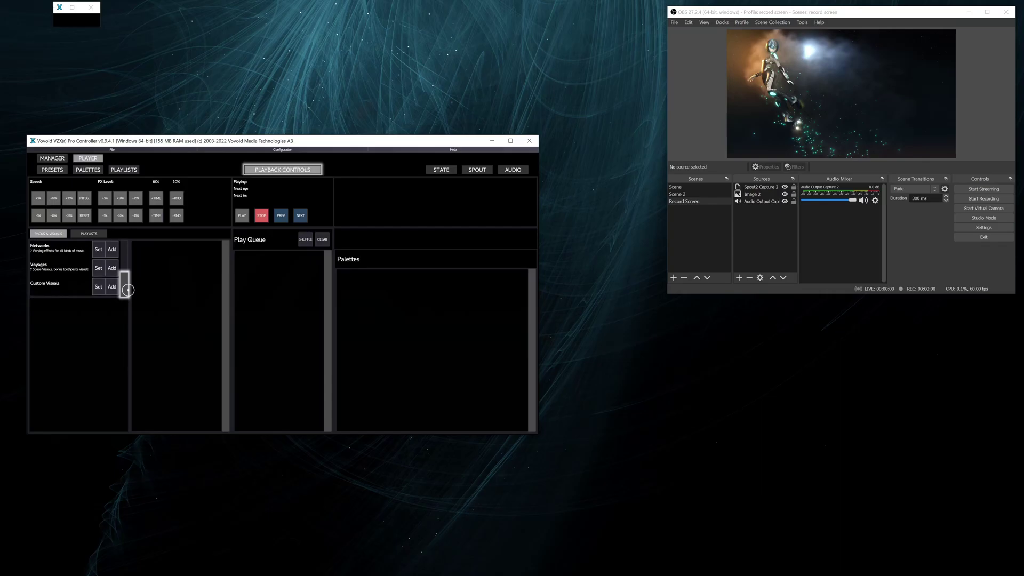
pyautogui.click(67, 289)
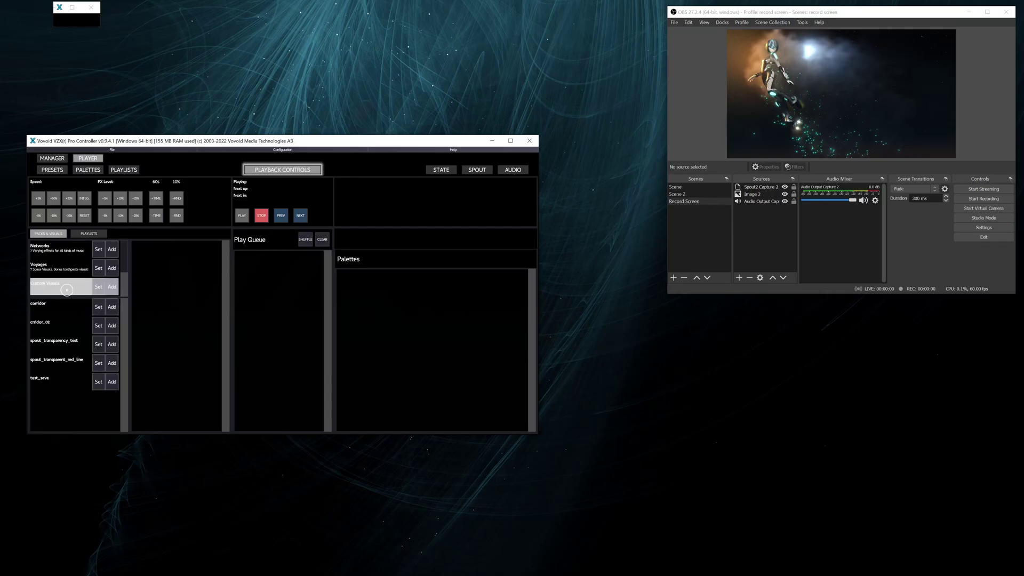
pyautogui.click(97, 363)
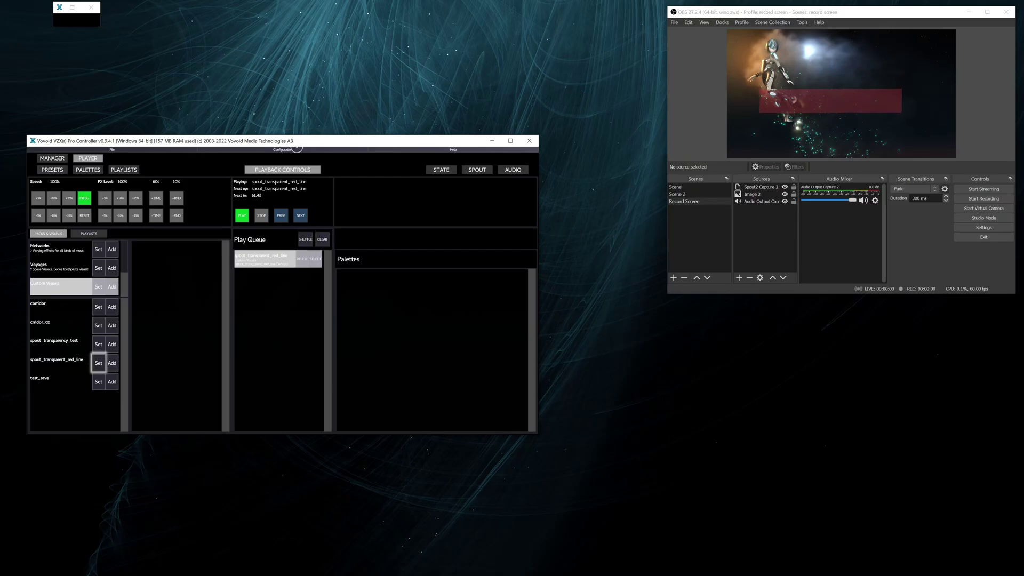
# Minimise the small player window.
pyautogui.click(56, 5)
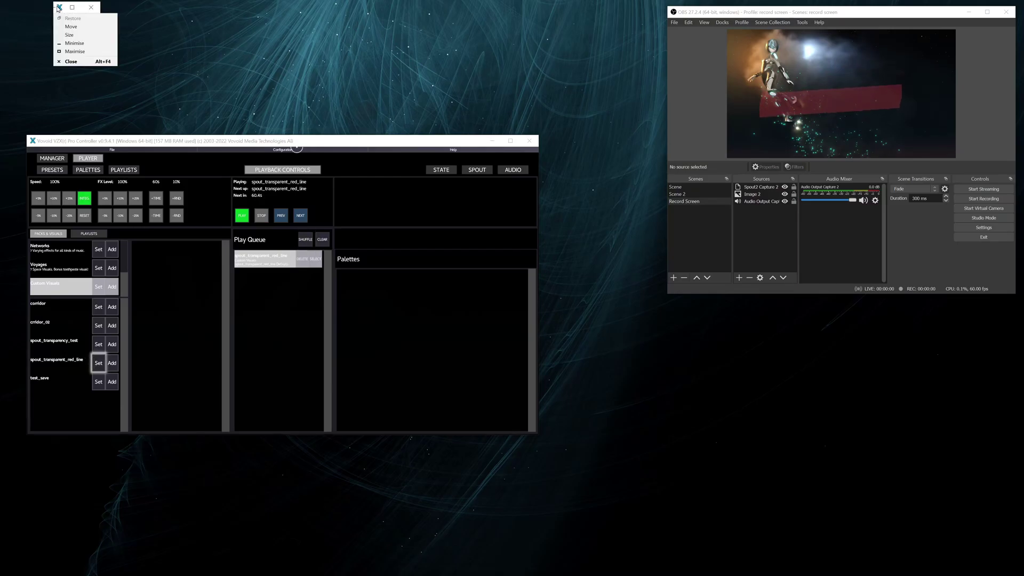
pyautogui.click(78, 43)
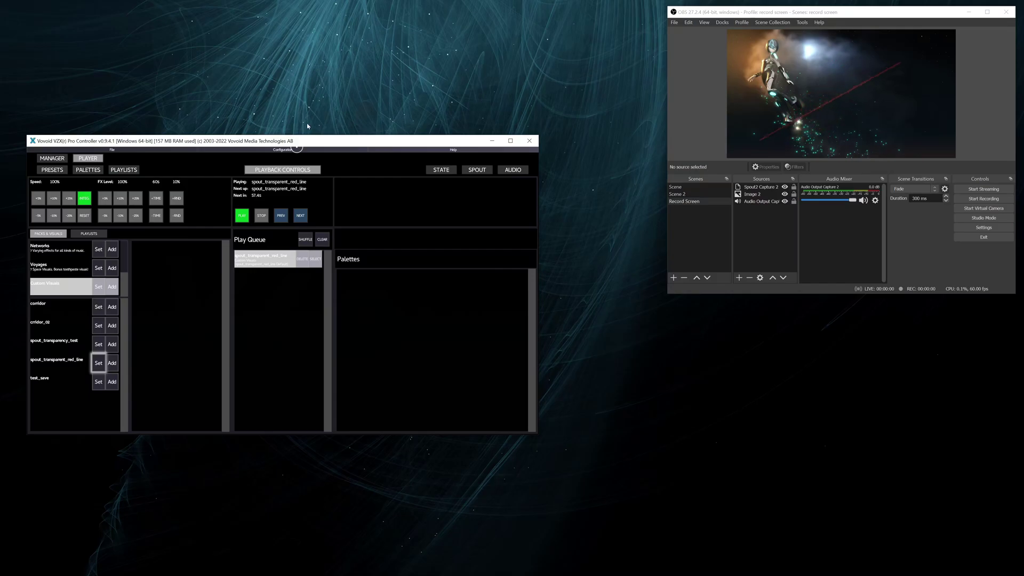
pyautogui.click(329, 84)
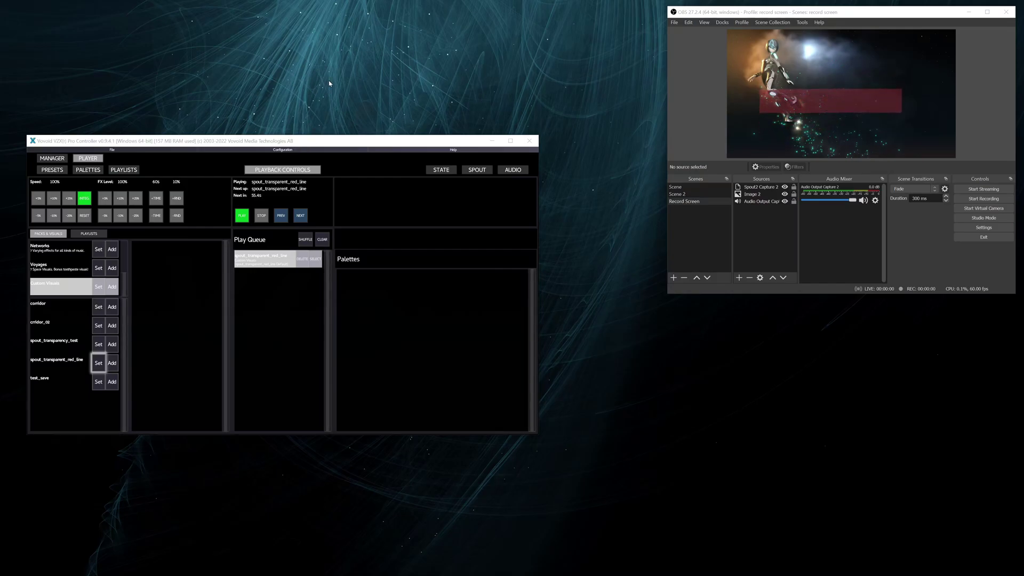